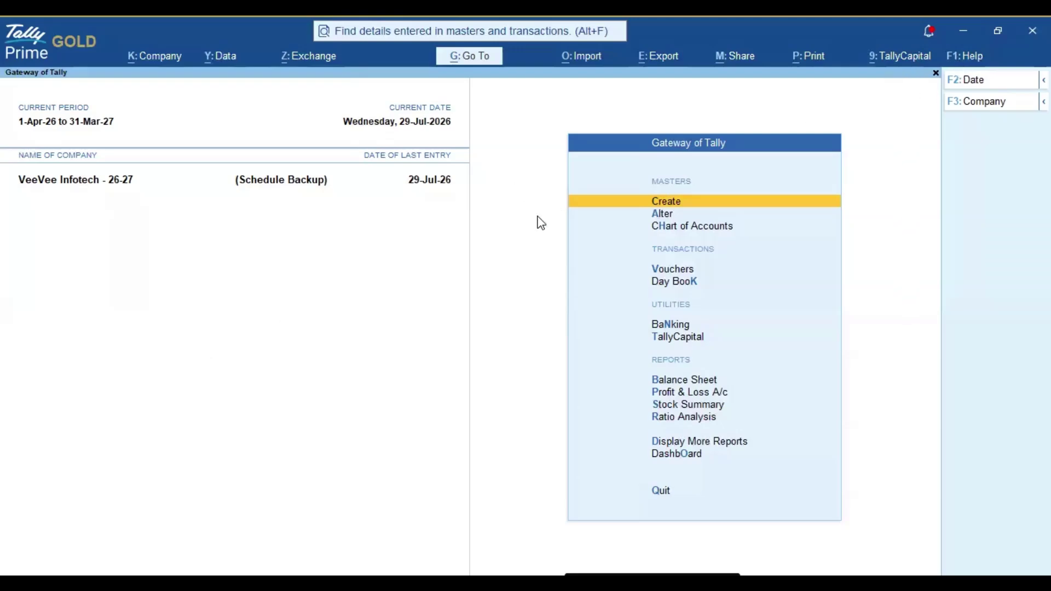
Open a GST Sales voucher and set its date to 4-Aug-26.
key("Down")
key("Down")
key("Down")
key("Return")
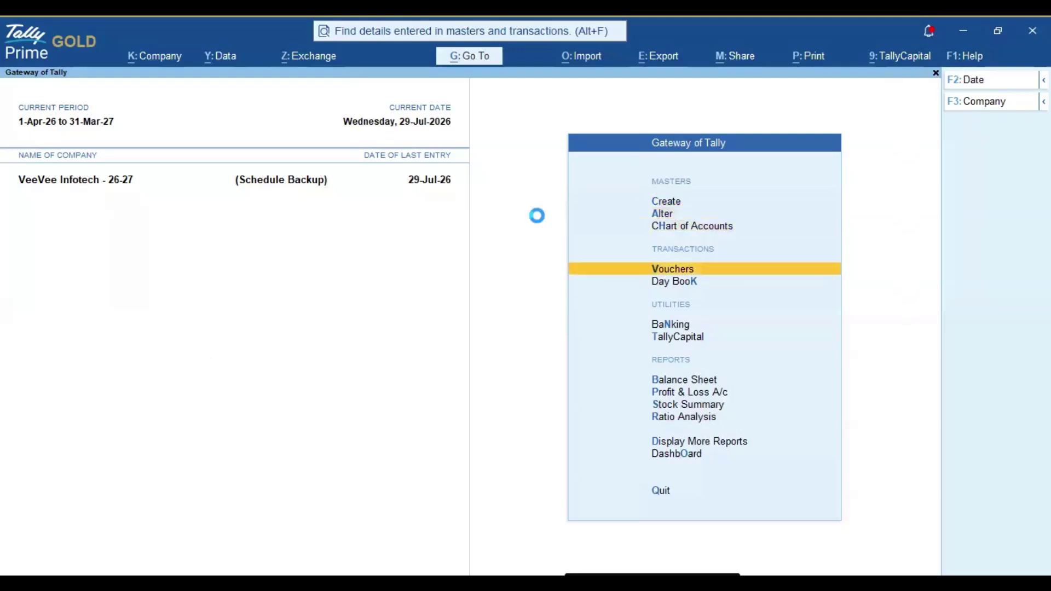
key("F2")
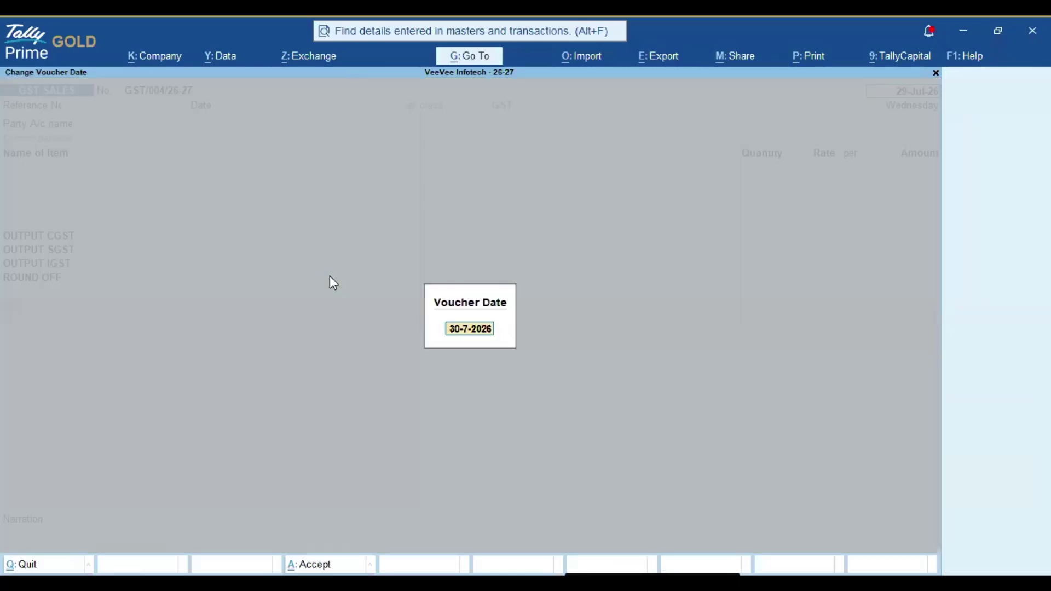
type("4.08")
key("Return")
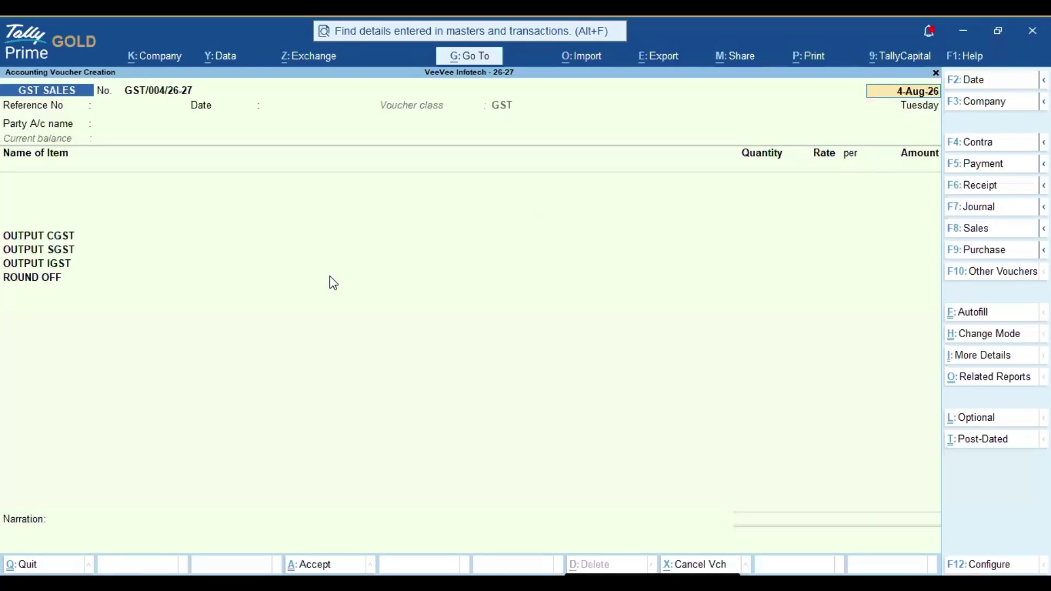
Select Kannan Traders as the party account and return to the voucher.
key("Return")
key("Return")
key("Return")
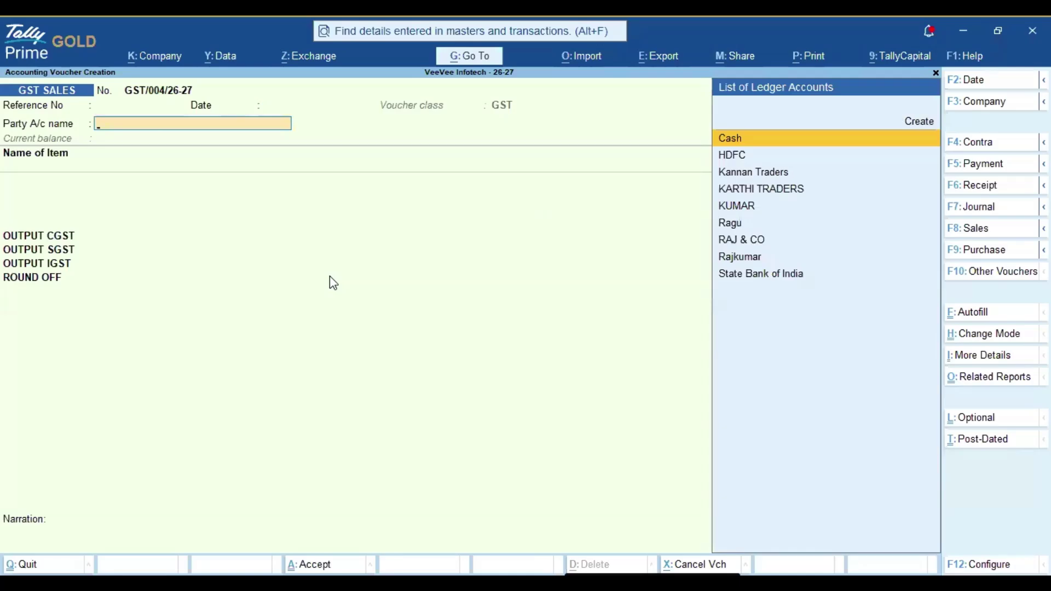
key("Down")
key("Down")
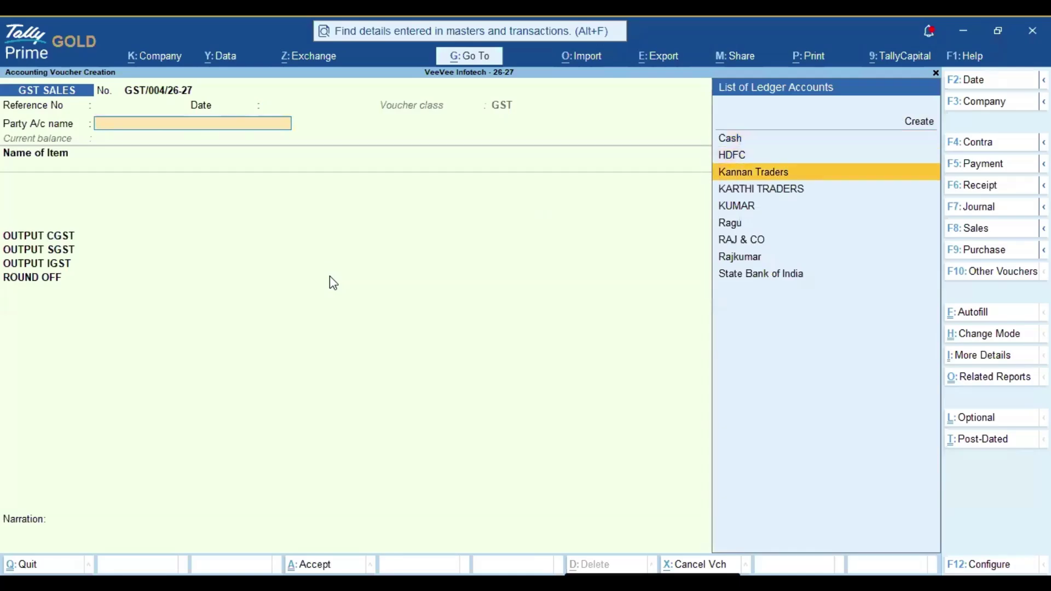
key("Return")
key("Escape")
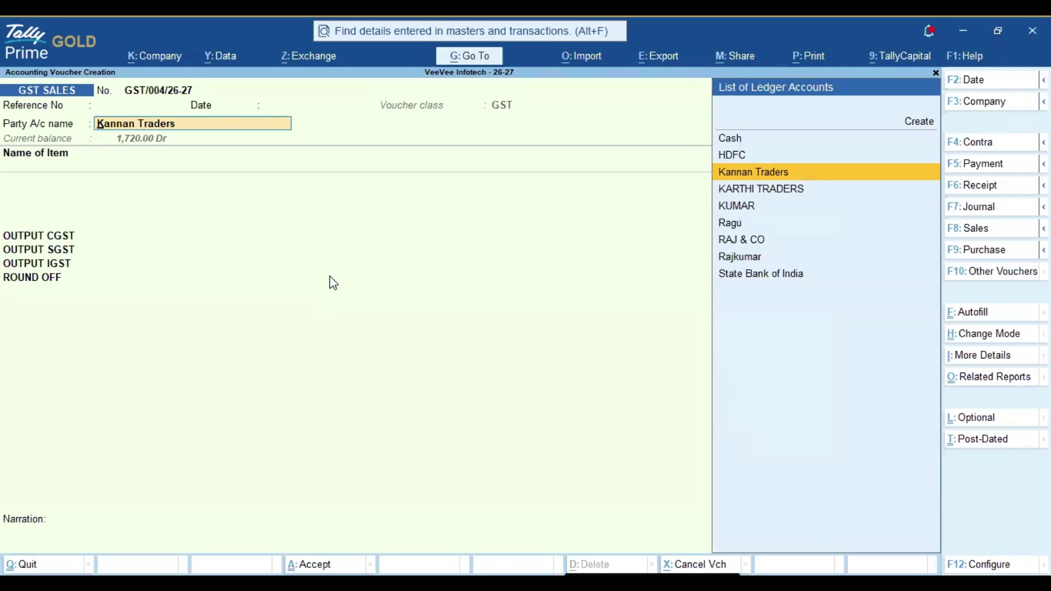
Start a new ledger named DSDGS under Capital Account, then discard it.
key("alt+c")
type("DSDGS")
key("Return")
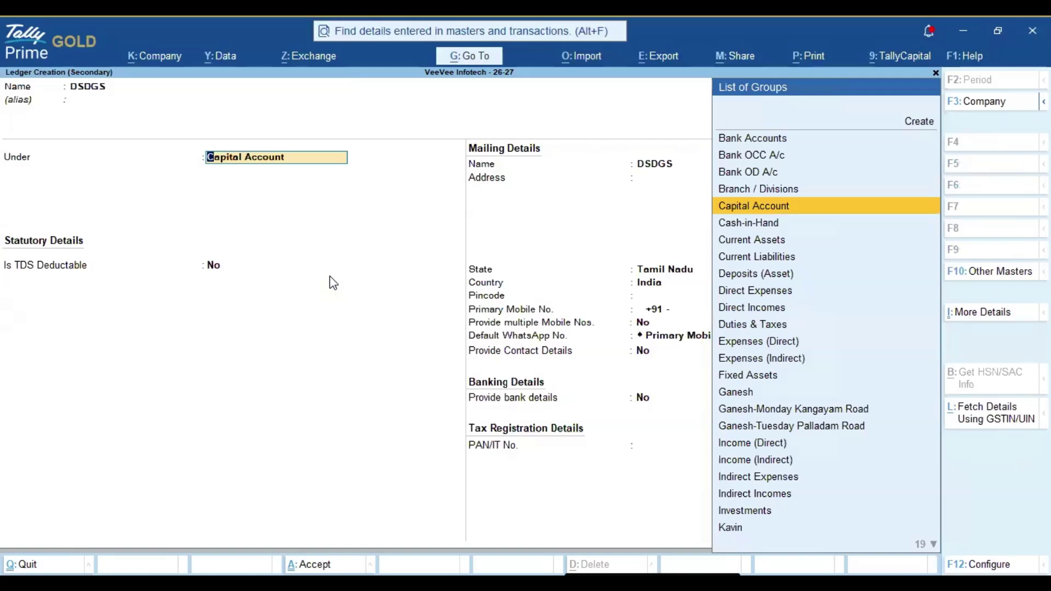
key("Return")
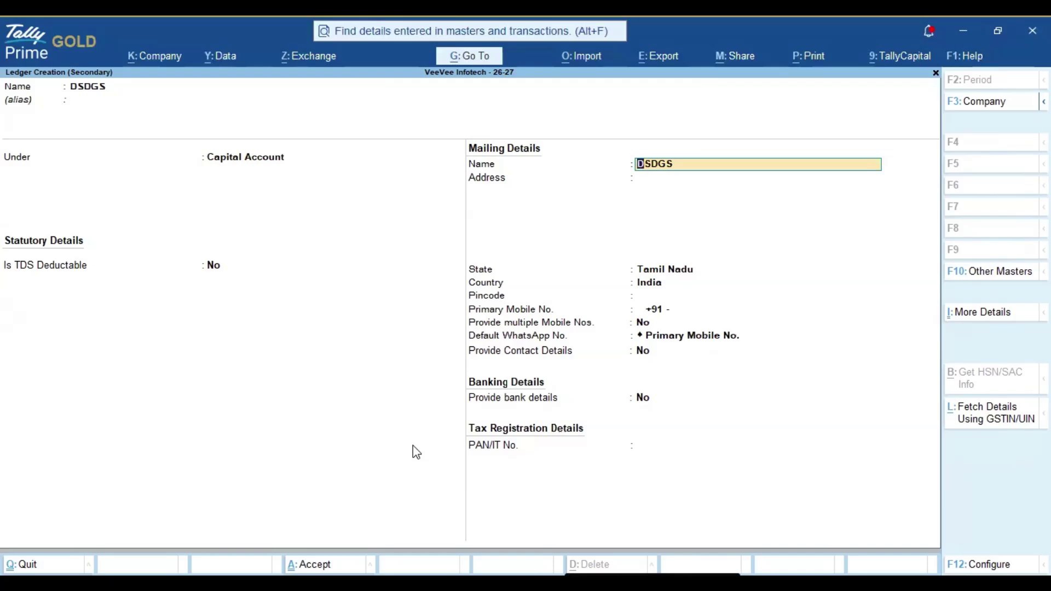
key("Escape")
key("Escape")
key("y")
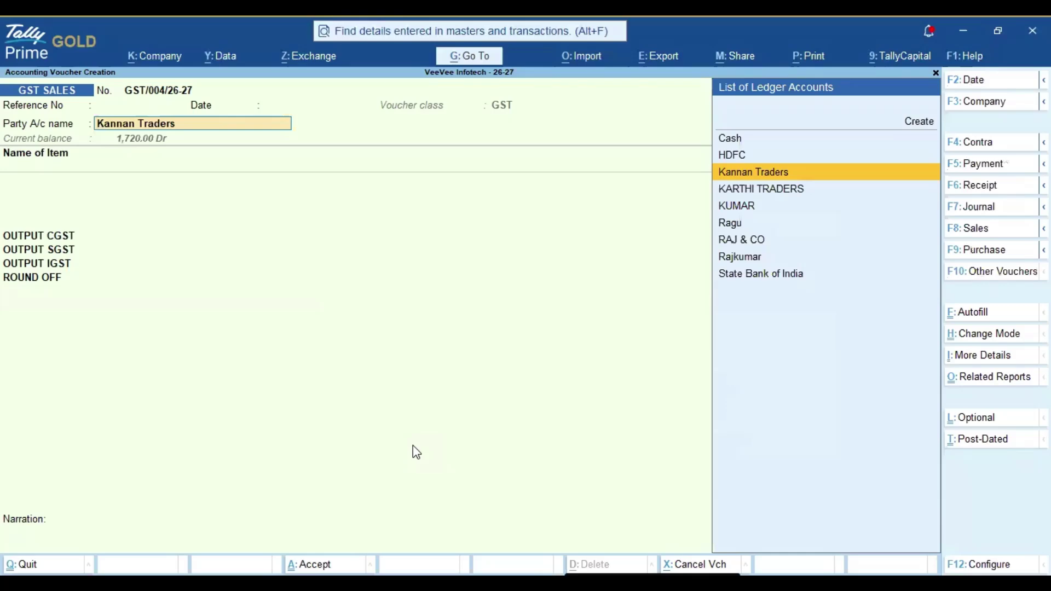
Clear the party and quit the unfinished voucher without saving.
key("Escape")
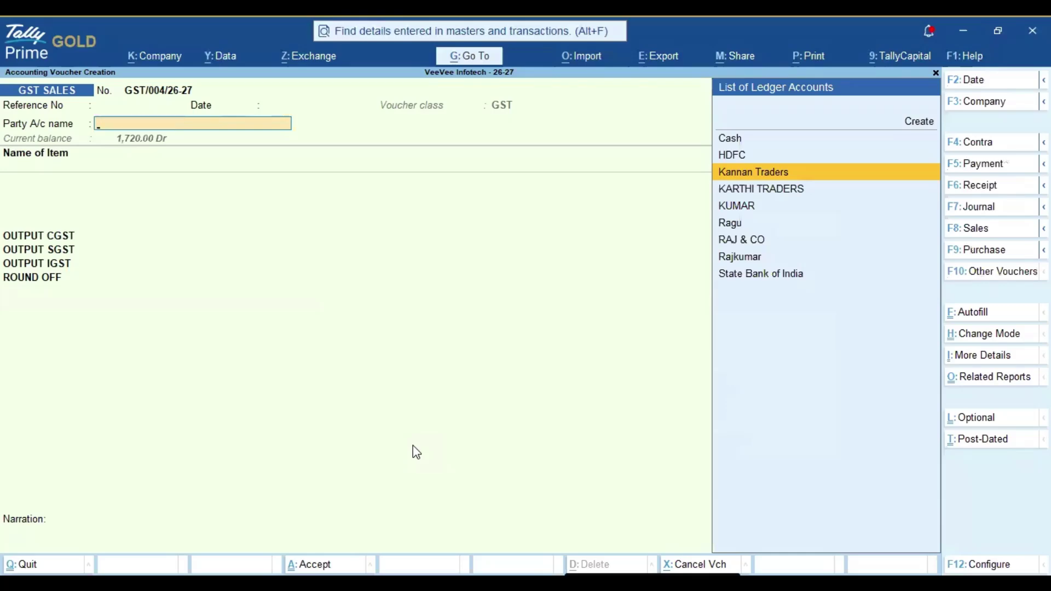
key("Escape")
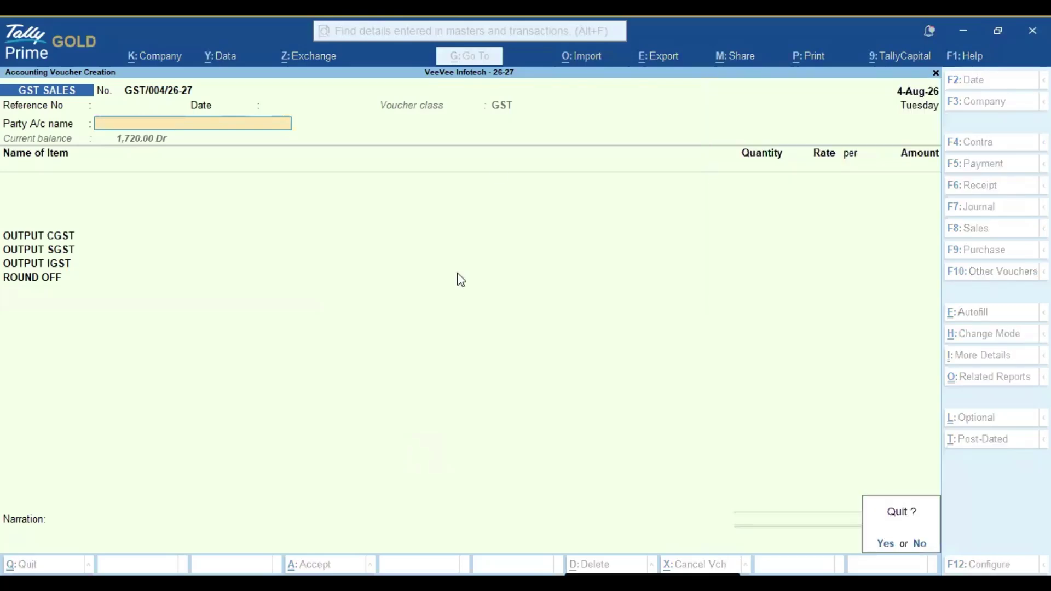
key("y")
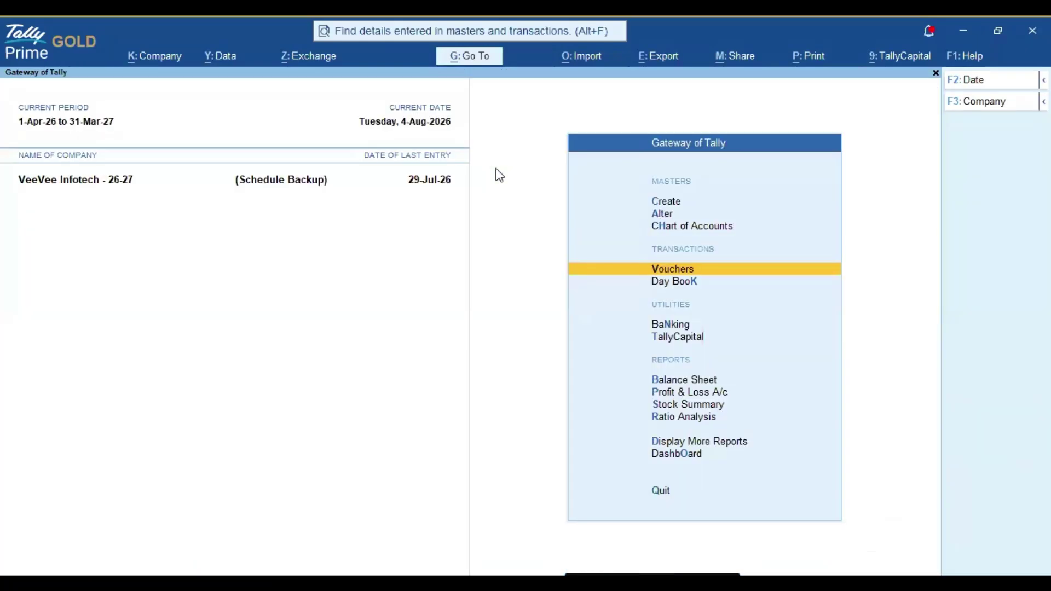
Open the feature settings of the Quick Ledger Creation Demo 1.0 add-on from Help.
left_click(964, 60)
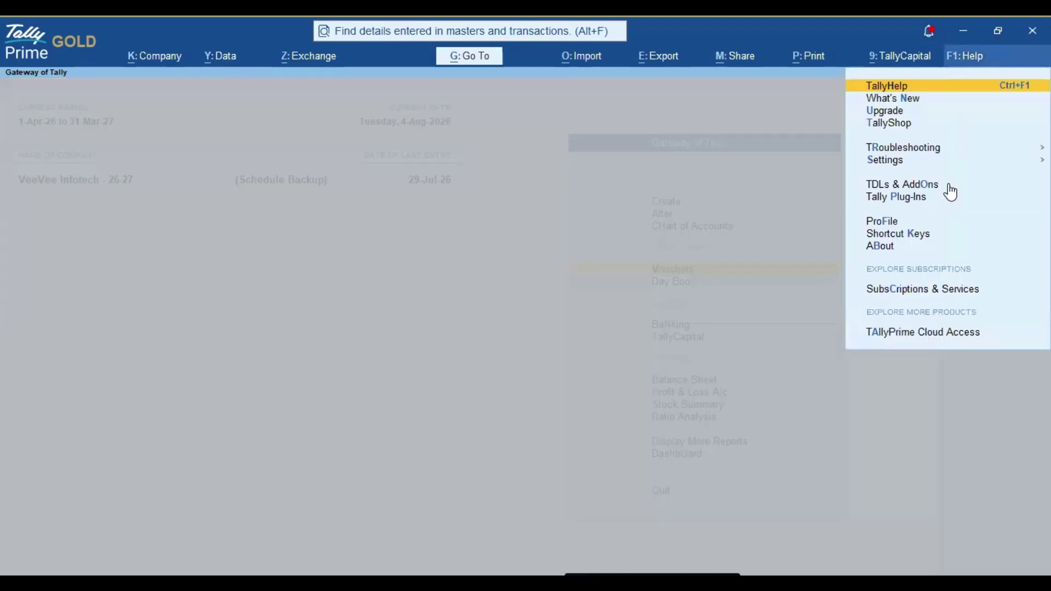
left_click(928, 187)
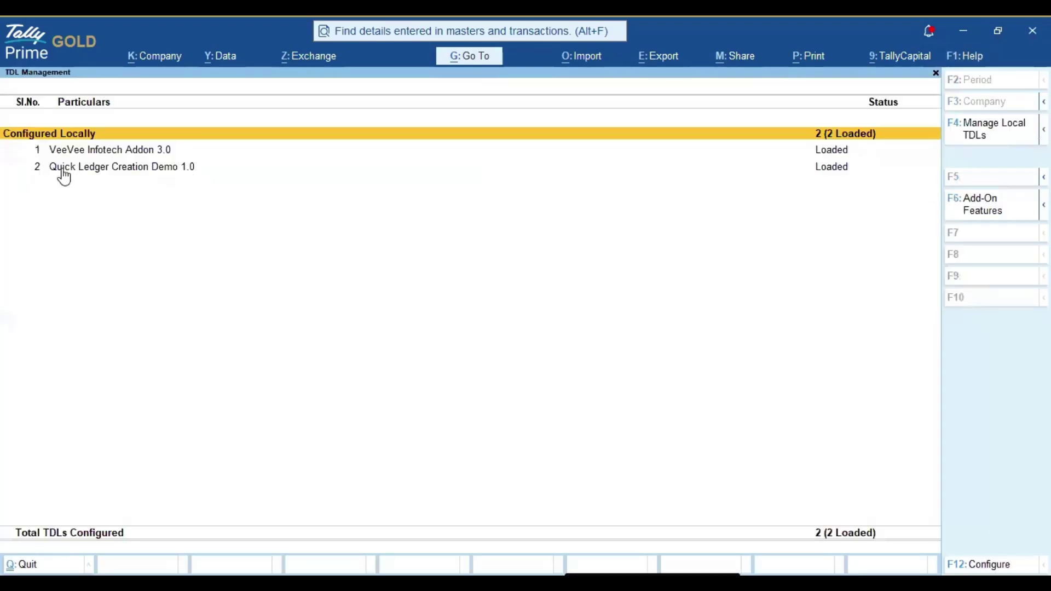
left_click(88, 168)
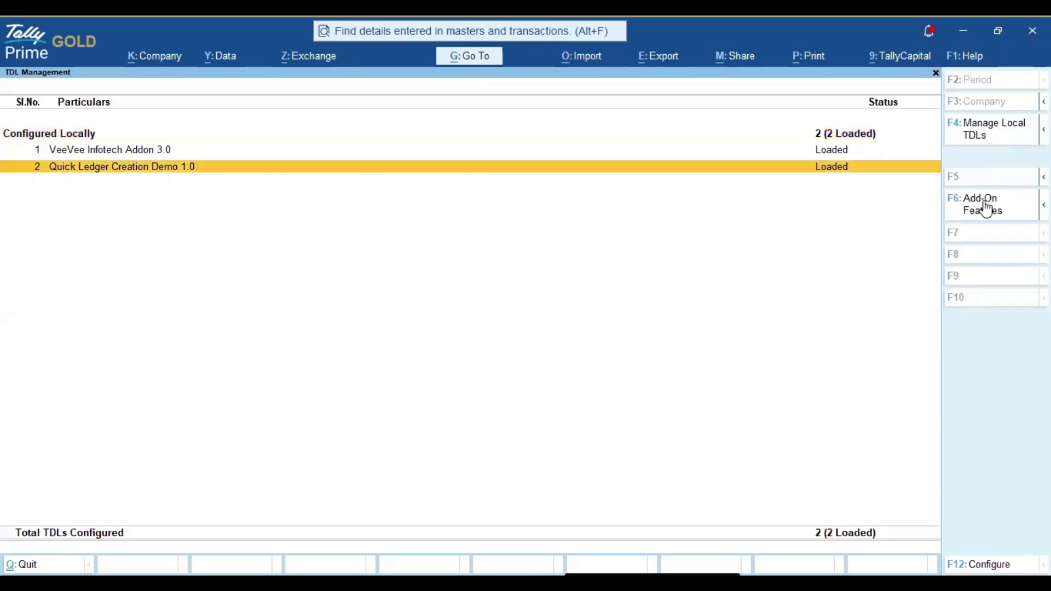
left_click(984, 204)
Enable Customer Quick Create with Sundry Debtors as the default group and save.
left_click(346, 243)
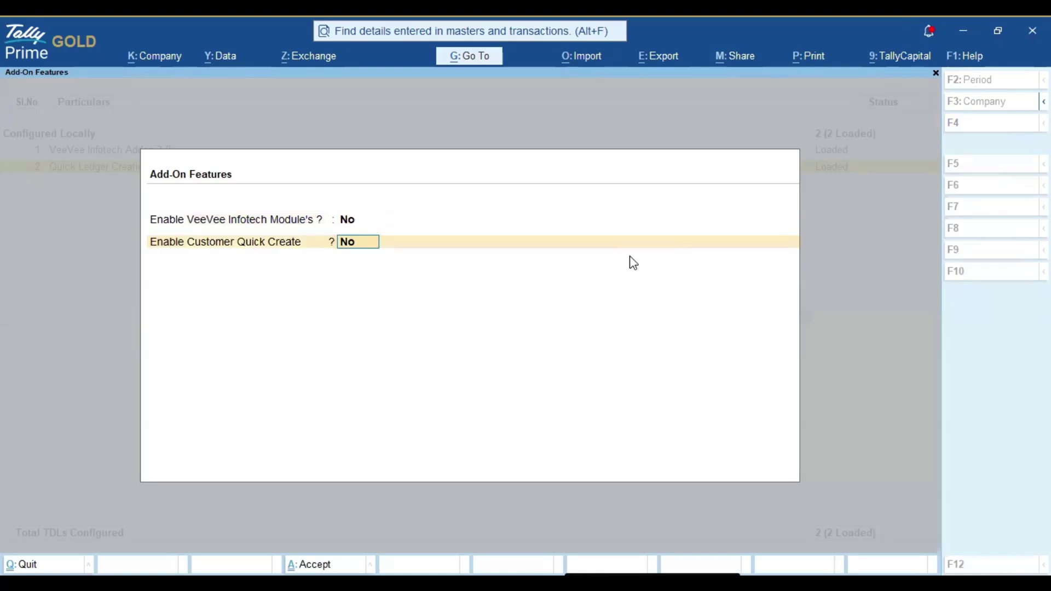
type("y")
key("Return")
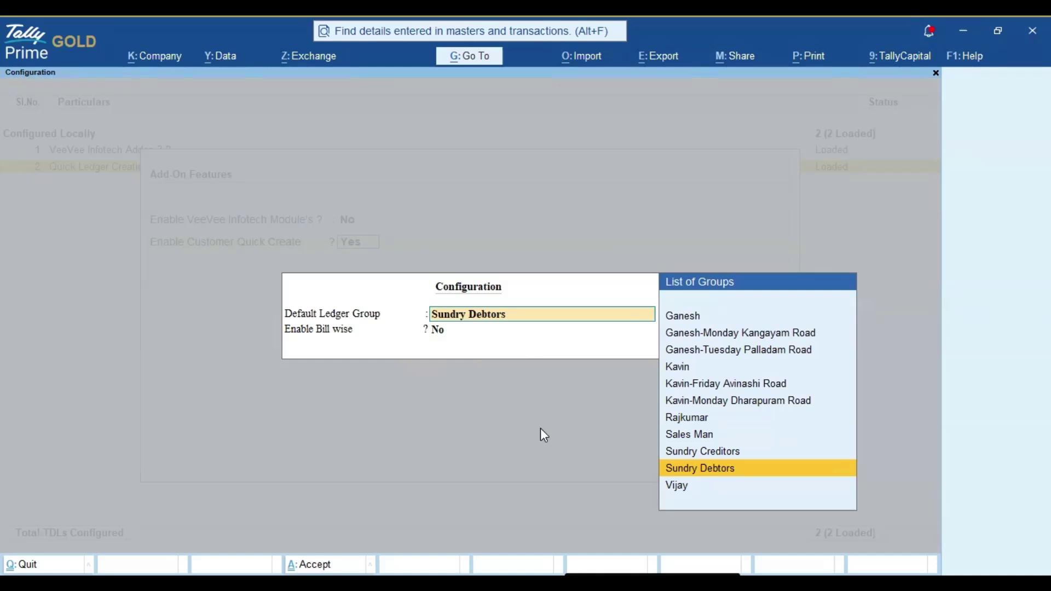
left_click(762, 465)
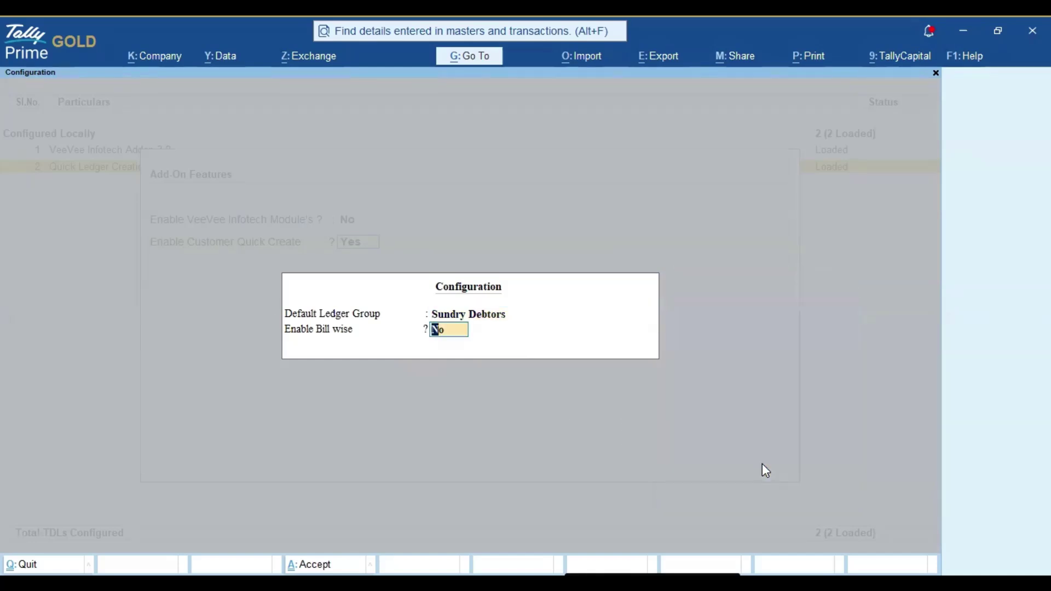
key("Return")
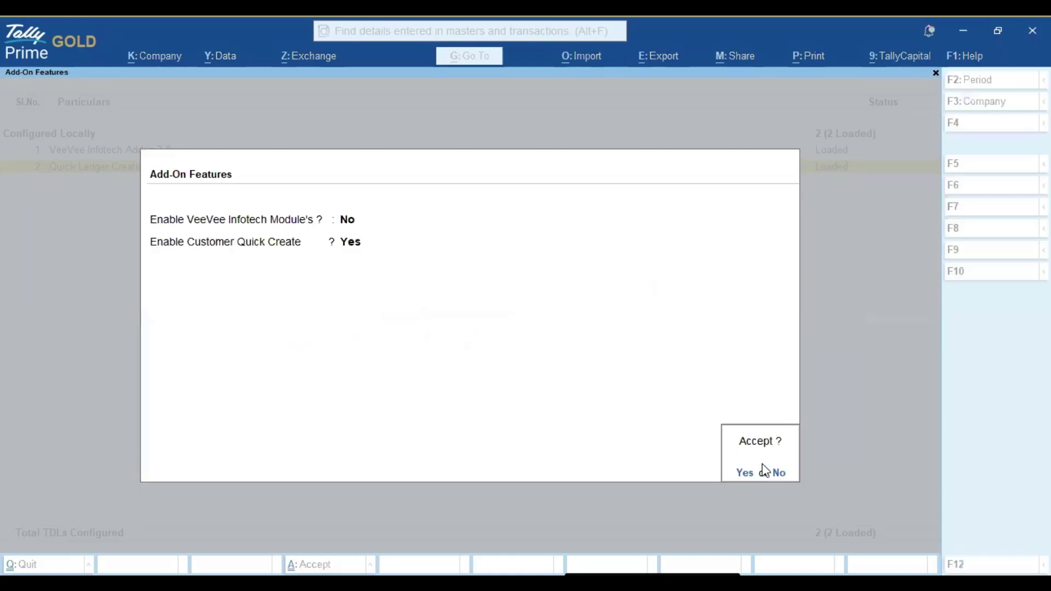
left_click(763, 465)
key("Escape")
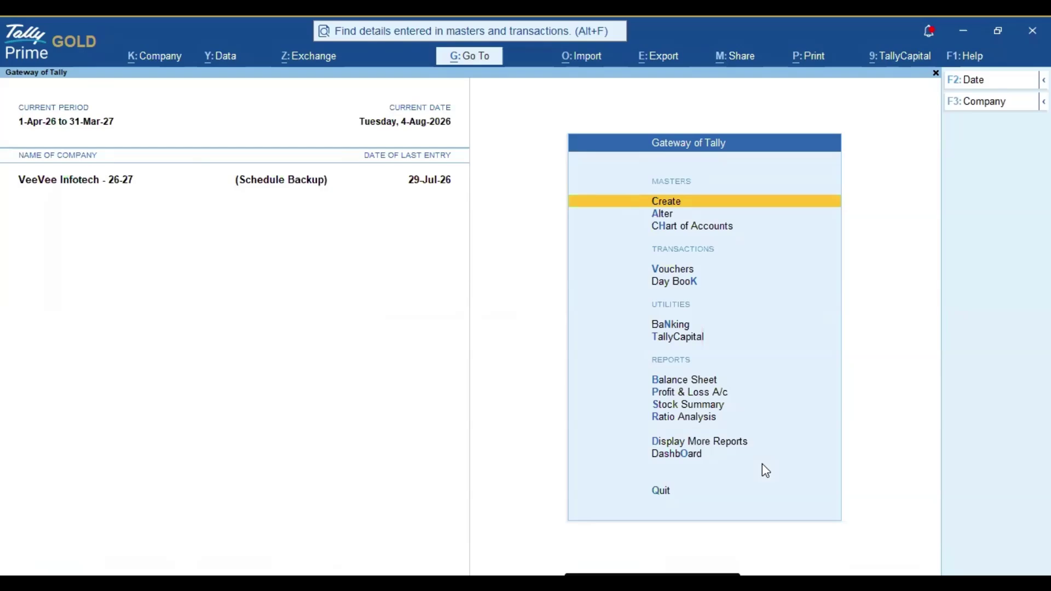
Open the GST SALES voucher type for alteration.
key("Down")
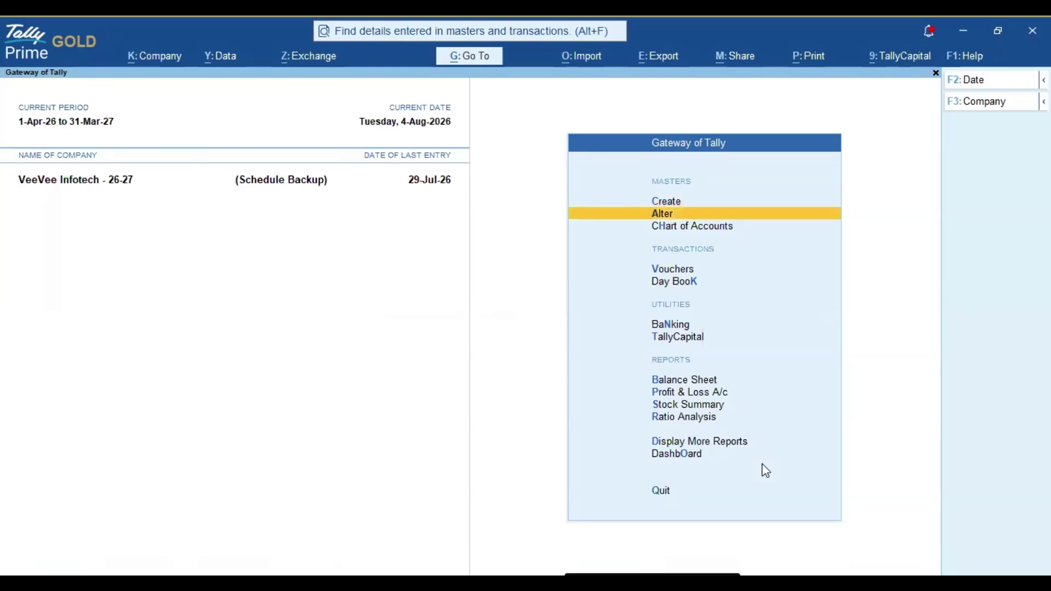
key("Return")
key("Down")
key("Down")
key("Down")
key("Return")
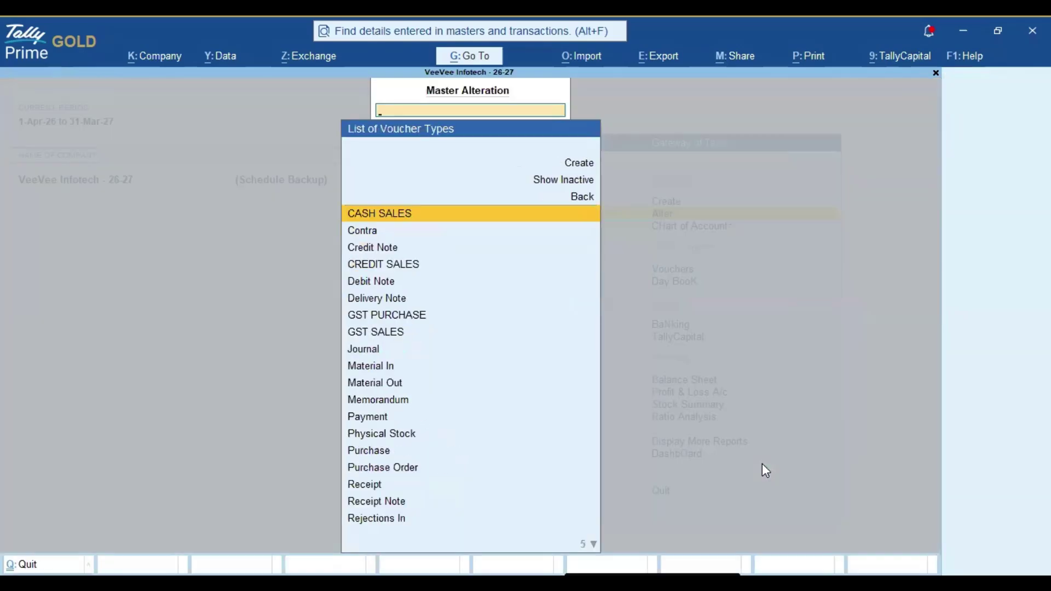
type("gst")
key("Down")
key("Return")
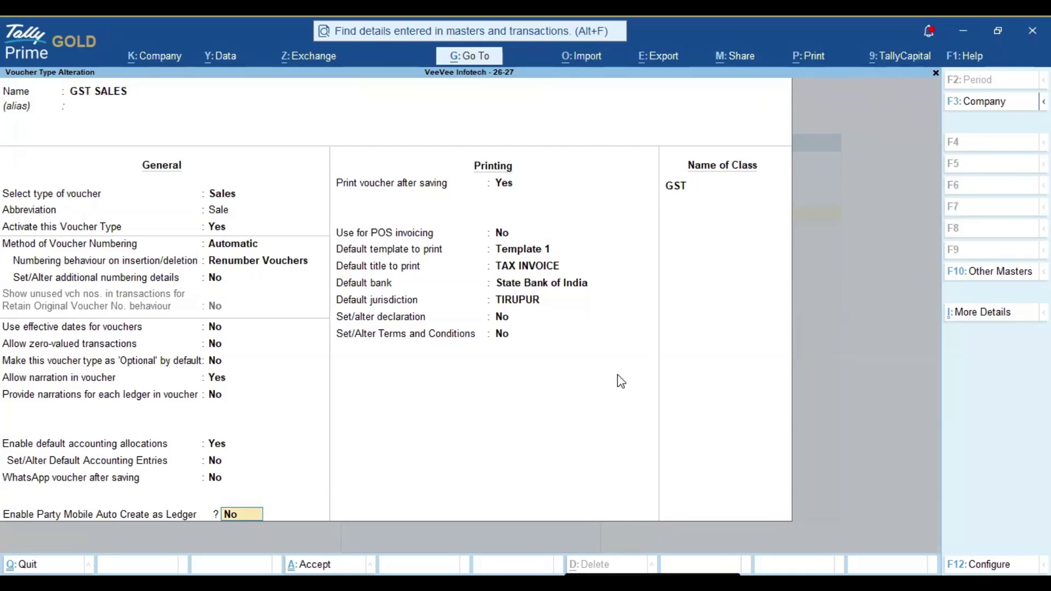
Set Enable Party Mobile Auto Create as Ledger to Yes and save the voucher type.
type("y")
key("Return")
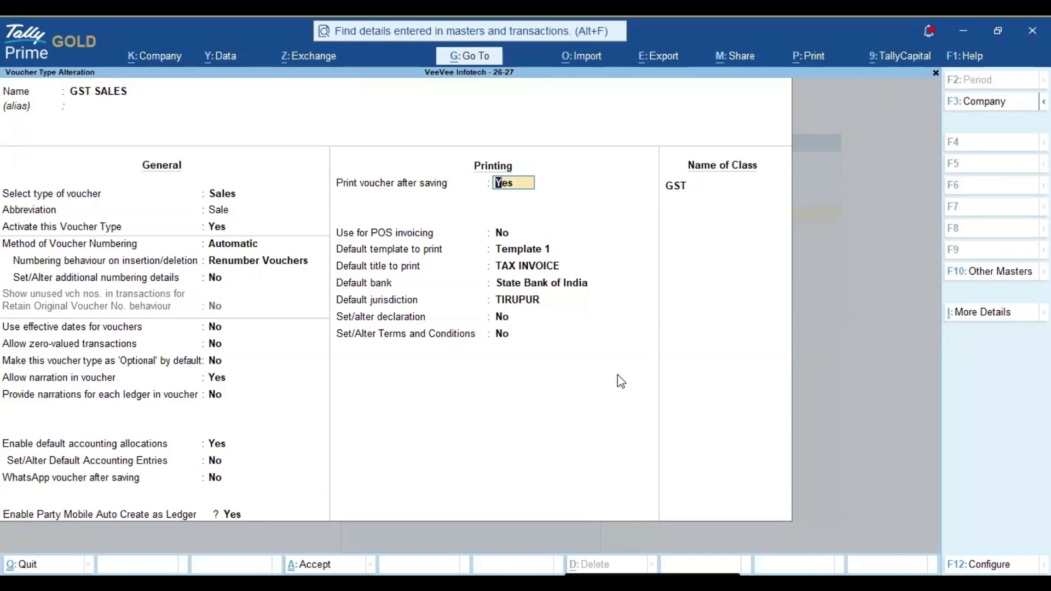
key("ctrl")
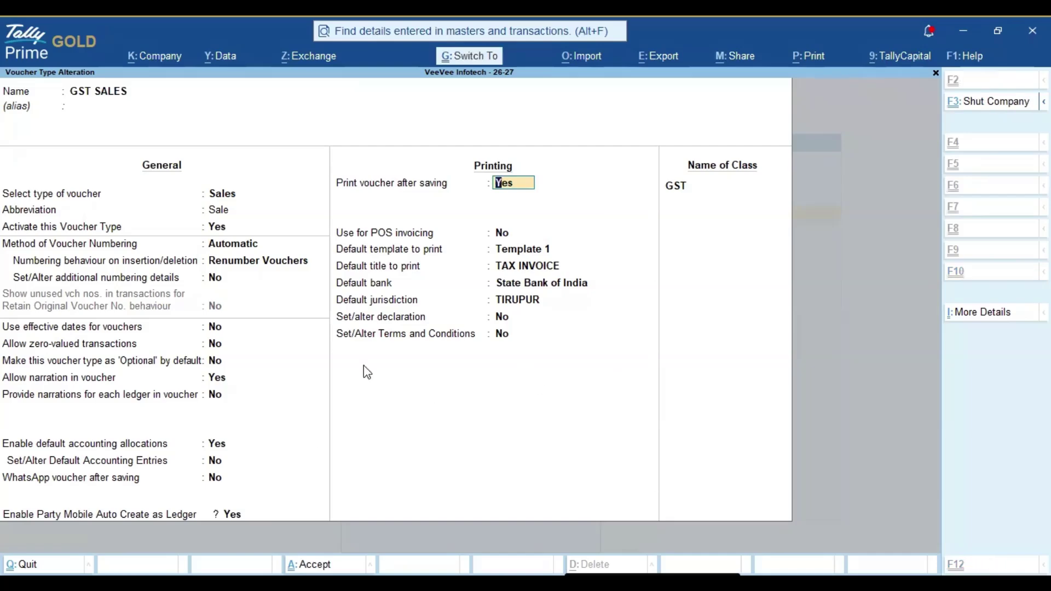
key("ctrl+a")
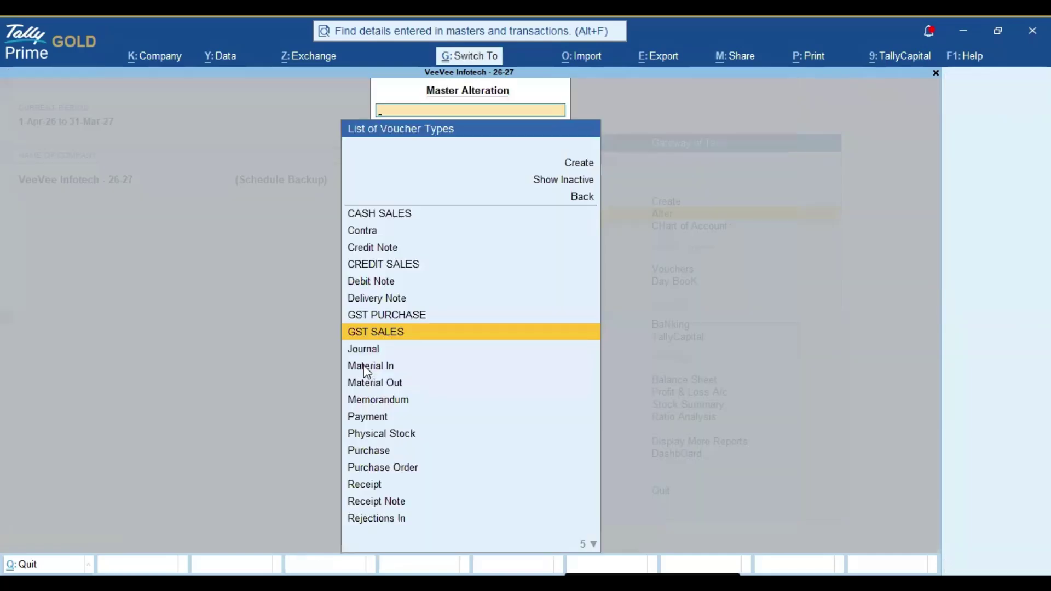
Return to the Gateway and open a new GST Sales voucher at the Mobile Number field.
key("Escape")
key("Escape")
key("Down")
key("Down")
key("Down")
key("Up")
key("Return")
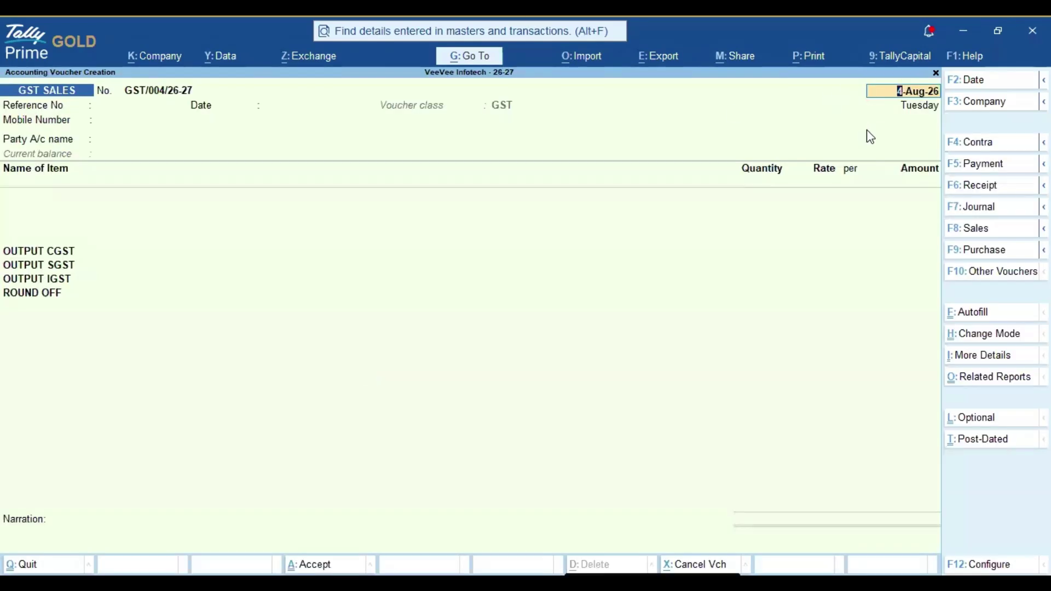
key("Return")
key("Return")
key("Return")
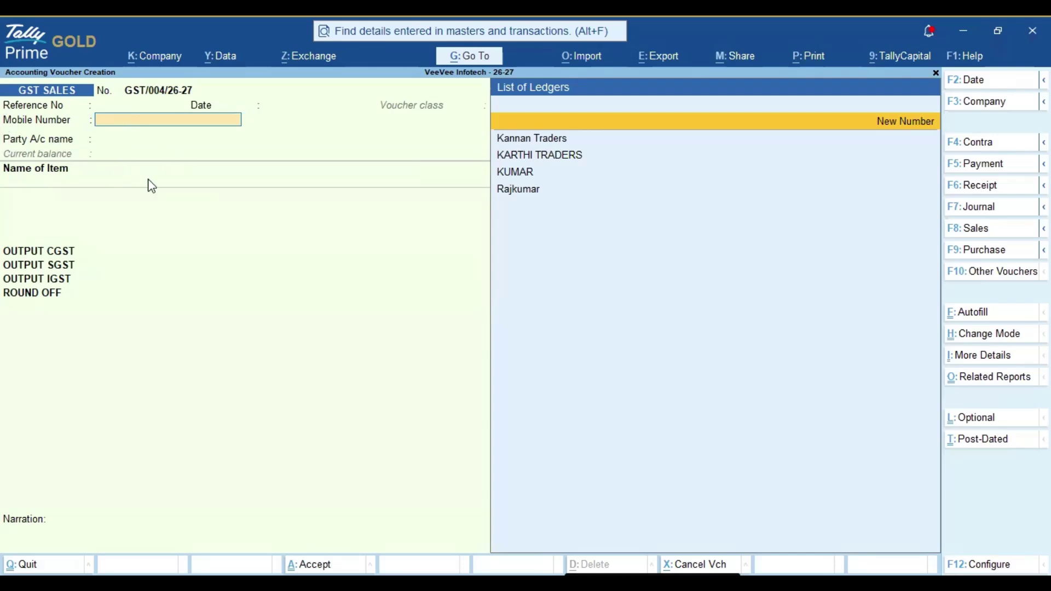
Choose New Number from the Mobile Number ledger list to bring up the New Party form.
key("Down")
key("Down")
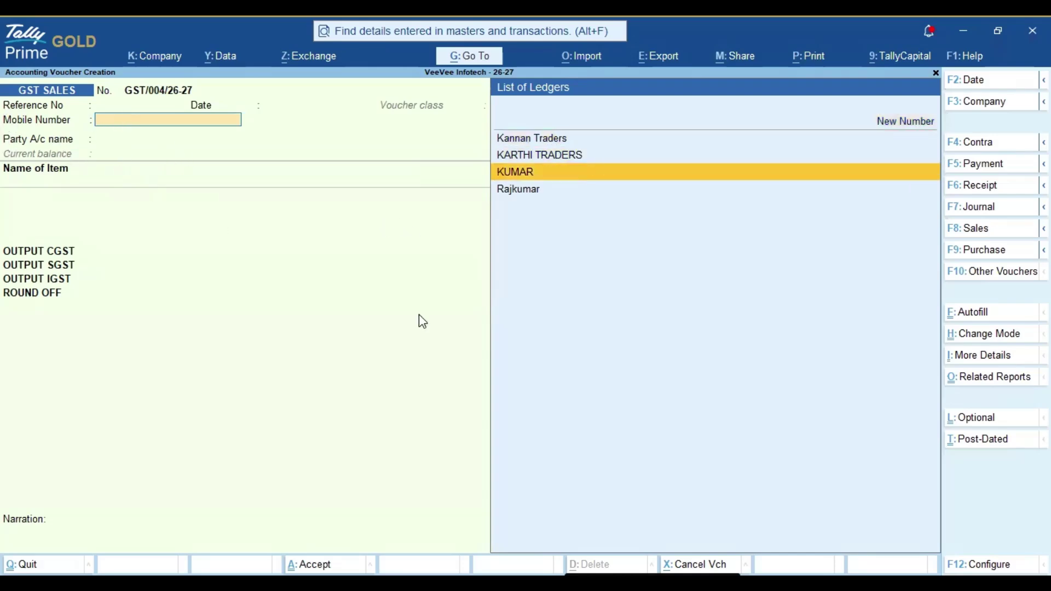
key("Return")
key("Return")
key("Escape")
key("BackSpace")
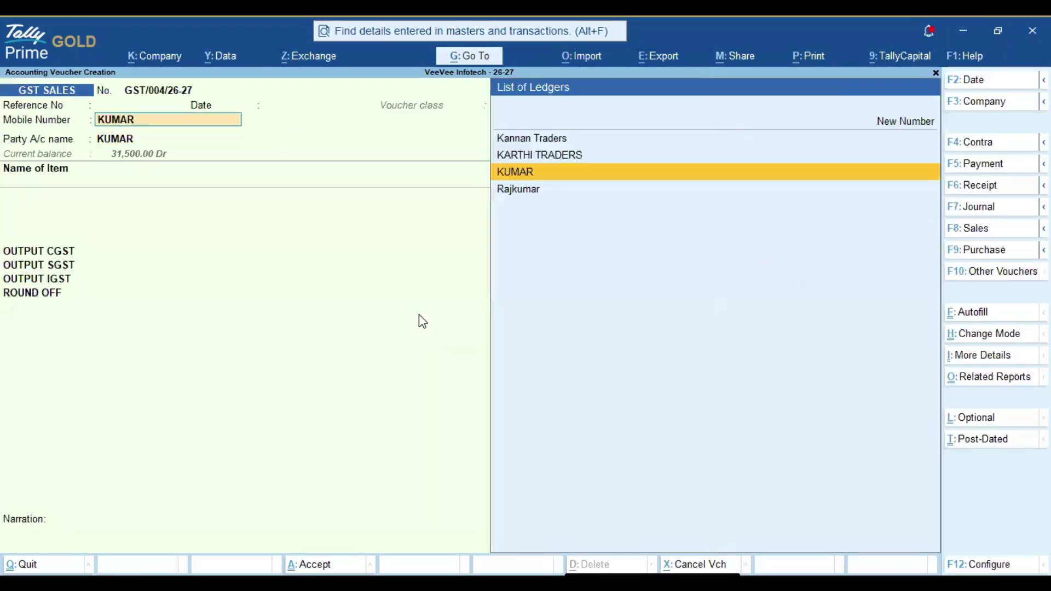
key("Up")
key("Up")
key("Up")
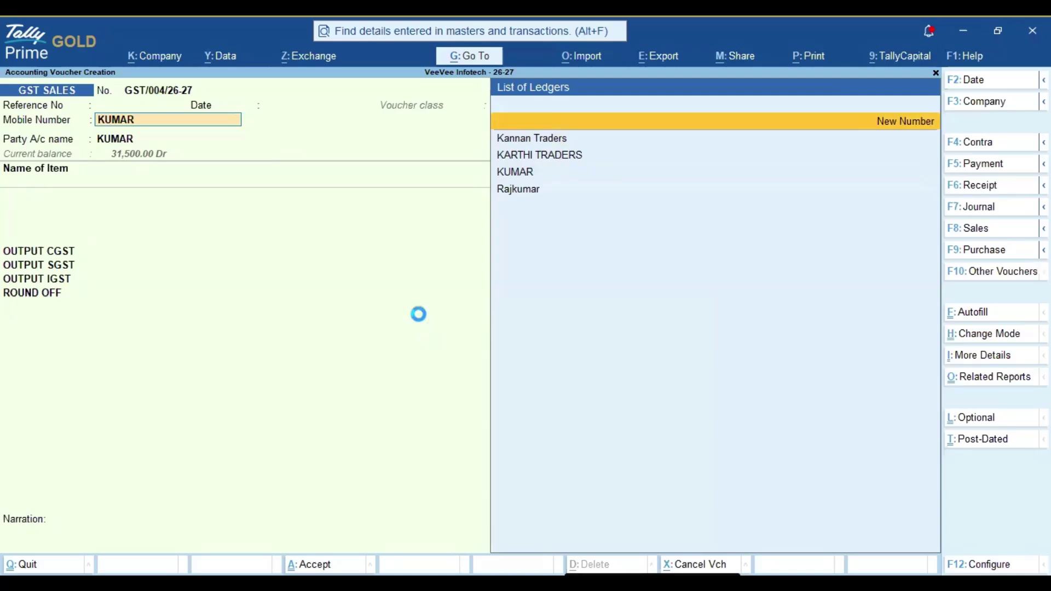
key("Return")
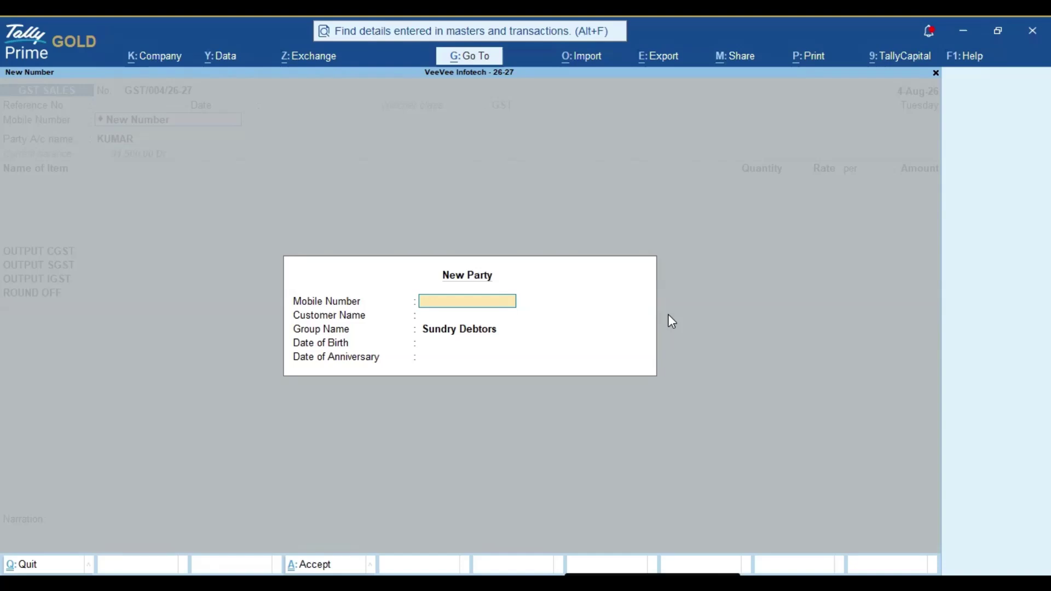
Enter the customer's mobile number and name in the New Party form.
key("Return")
type("RAJKU")
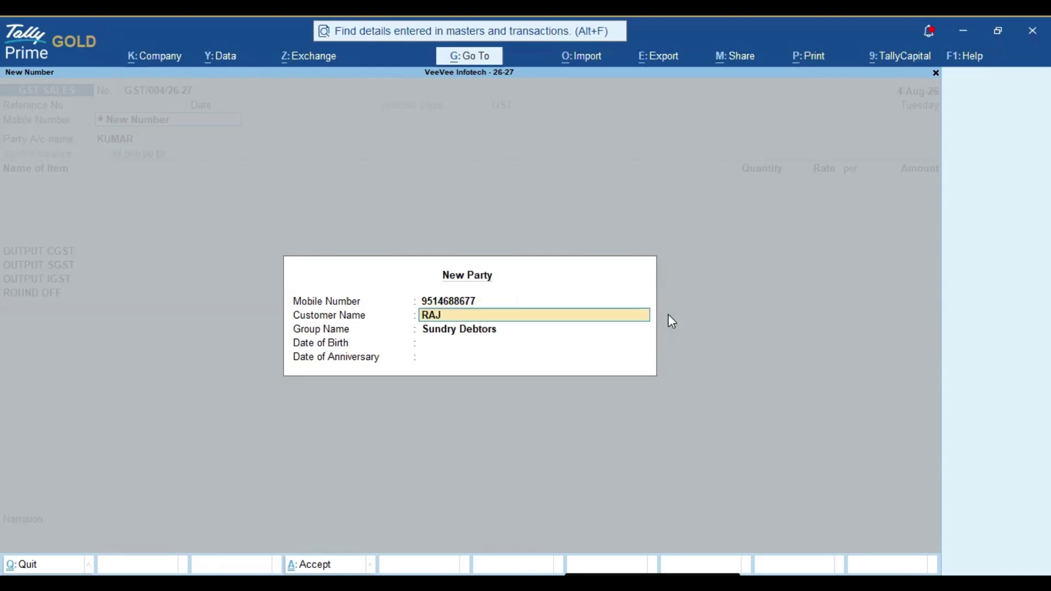
key("Escape")
type("Rajkumar")
key("Return")
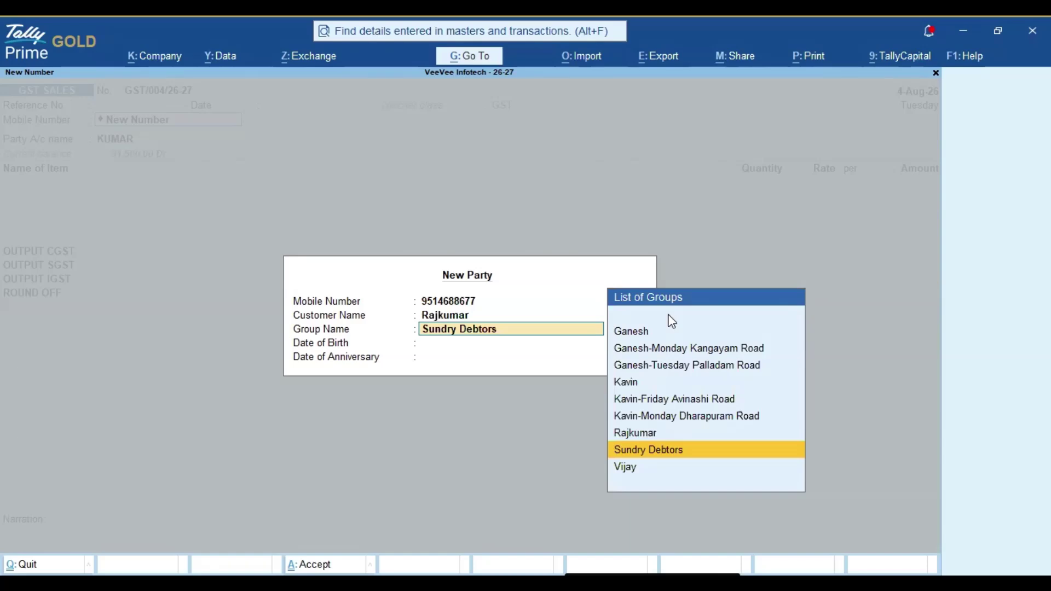
Keep the group as Sundry Debtors, skip the date of birth and accept the new party.
key("Up")
key("Up")
key("Up")
key("Up")
key("Down")
key("Down")
key("Down")
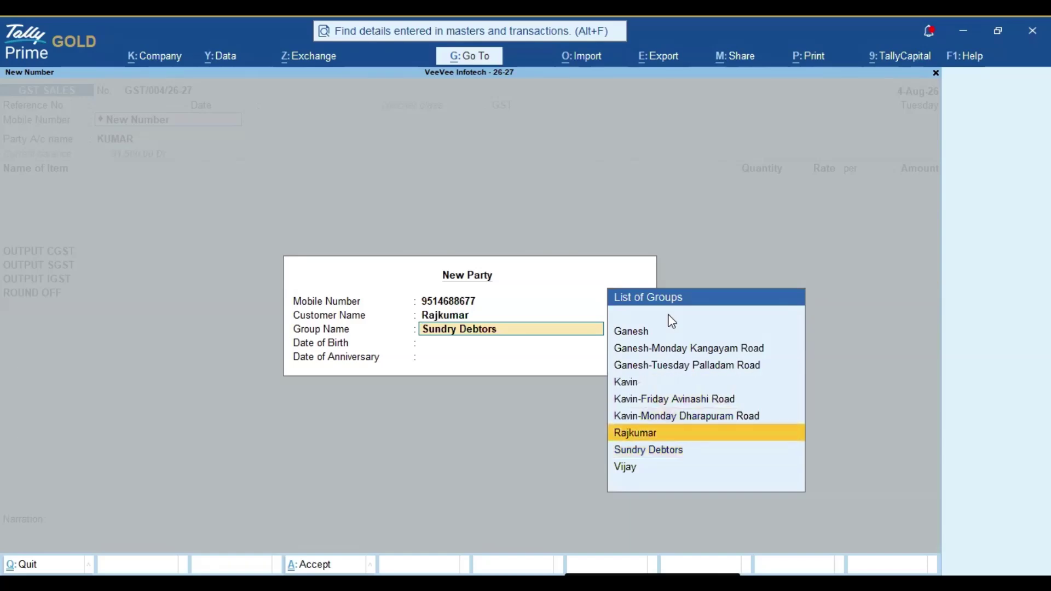
key("Return")
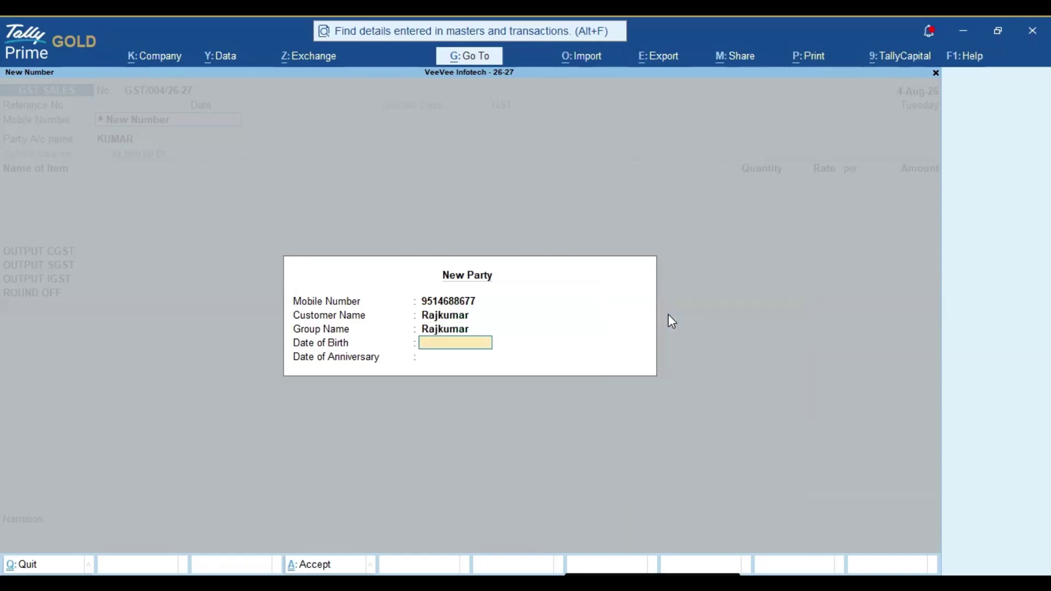
key("BackSpace")
key("Down")
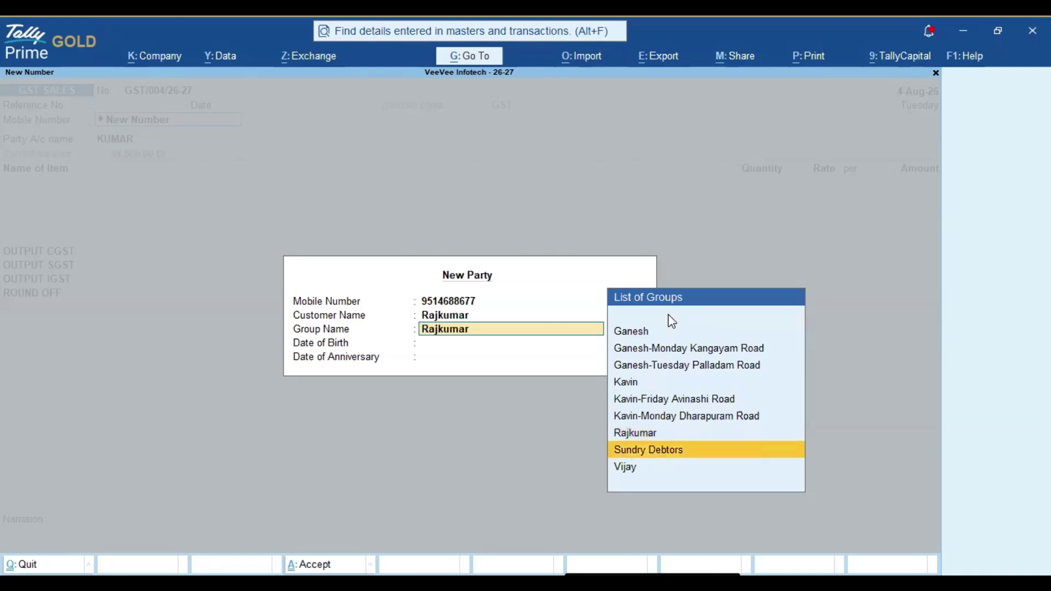
key("Return")
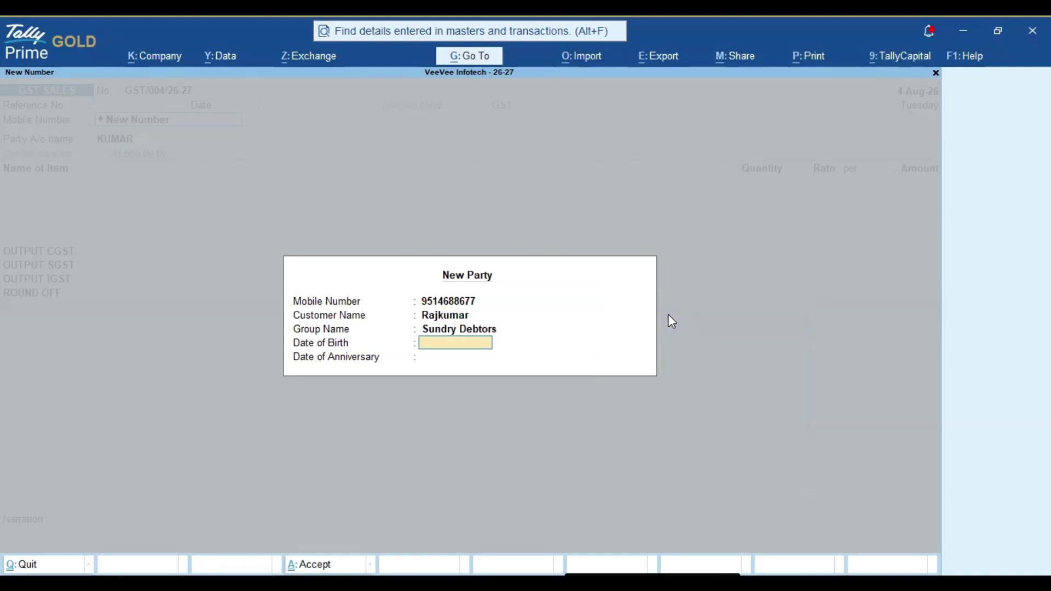
key("Return")
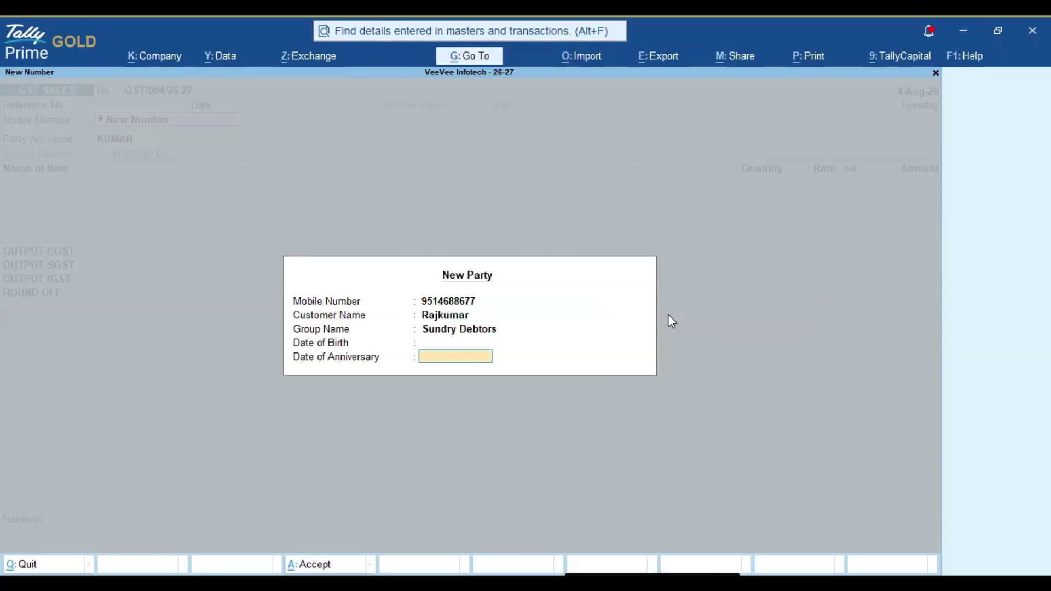
key("Return")
key("Return")
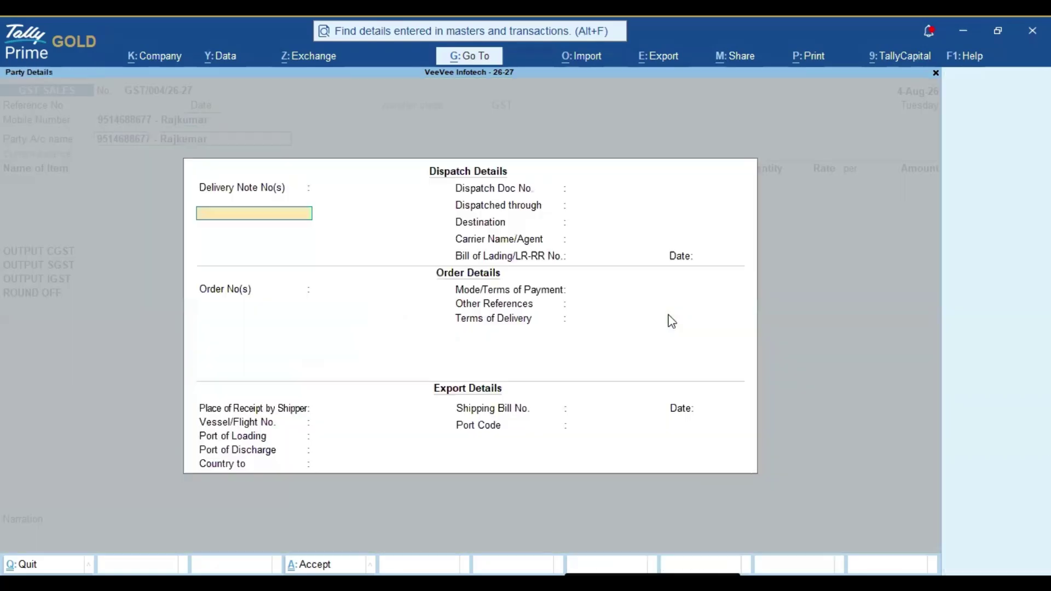
Skip Dispatch Details and open the new customer's ledger for alteration.
key("Escape")
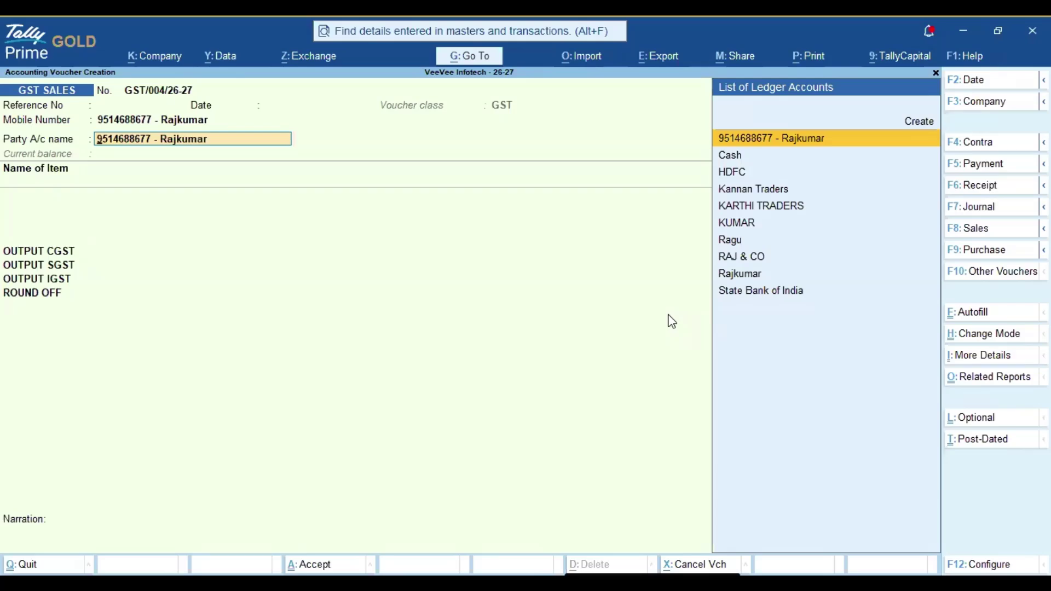
key("ctrl+Return")
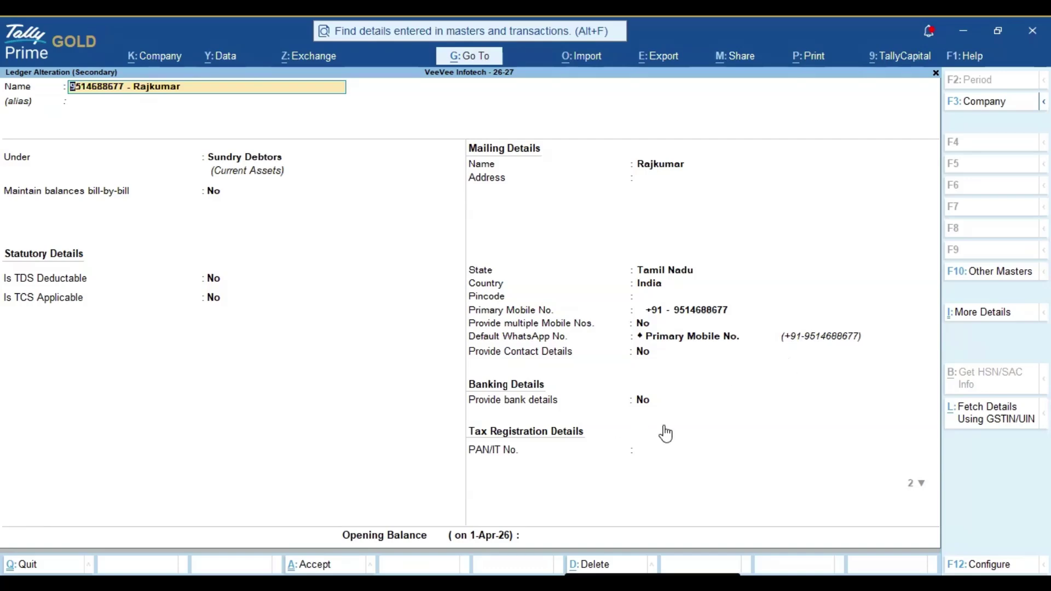
Set the ledger's registration type to Unregistered/Consumer, additional GST details No, and save.
left_click(664, 432)
key("Return")
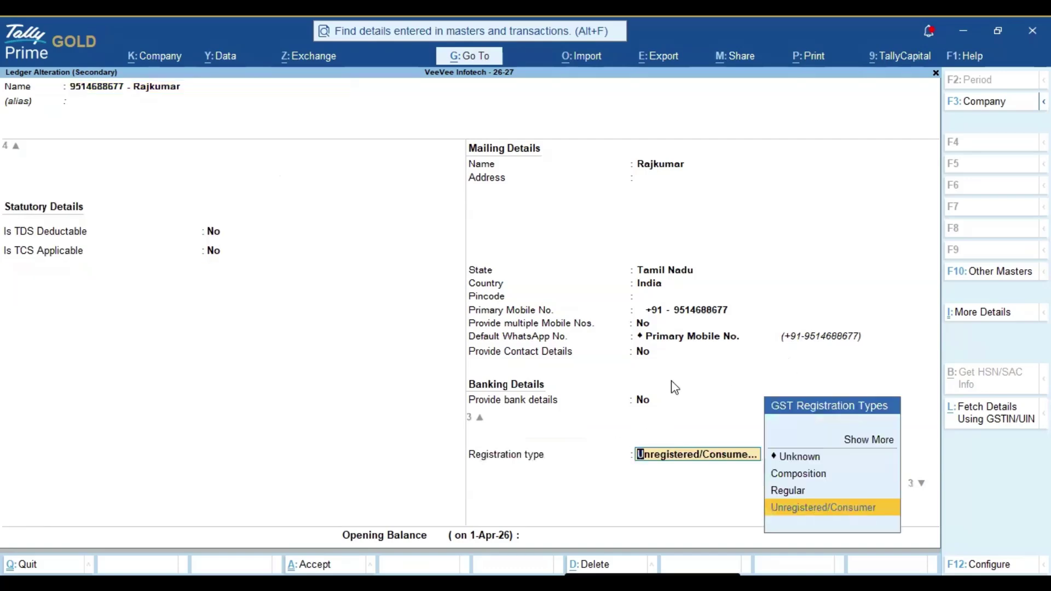
key("Return")
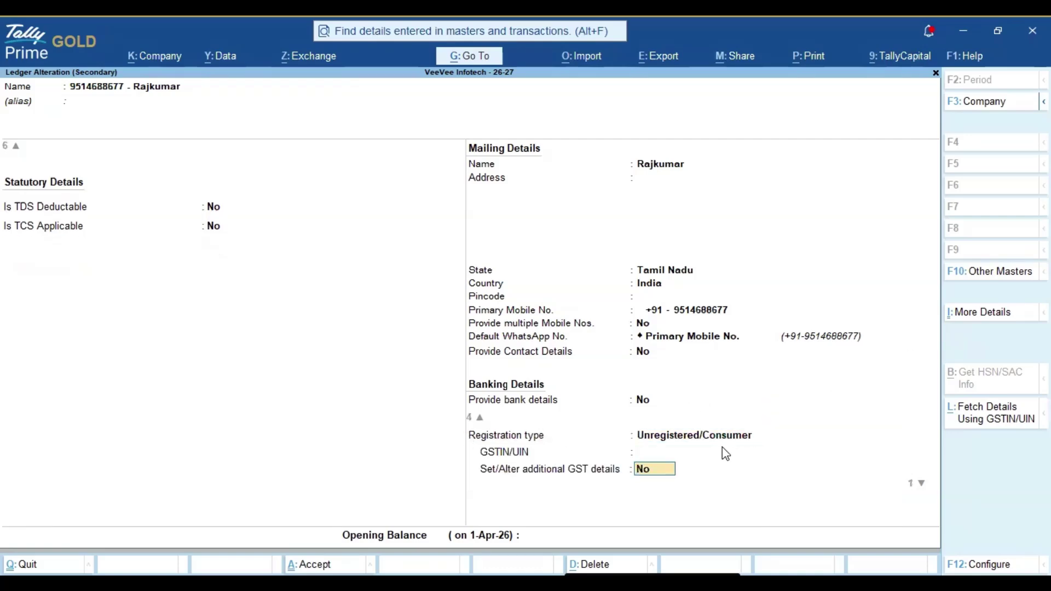
key("Return")
key("Return")
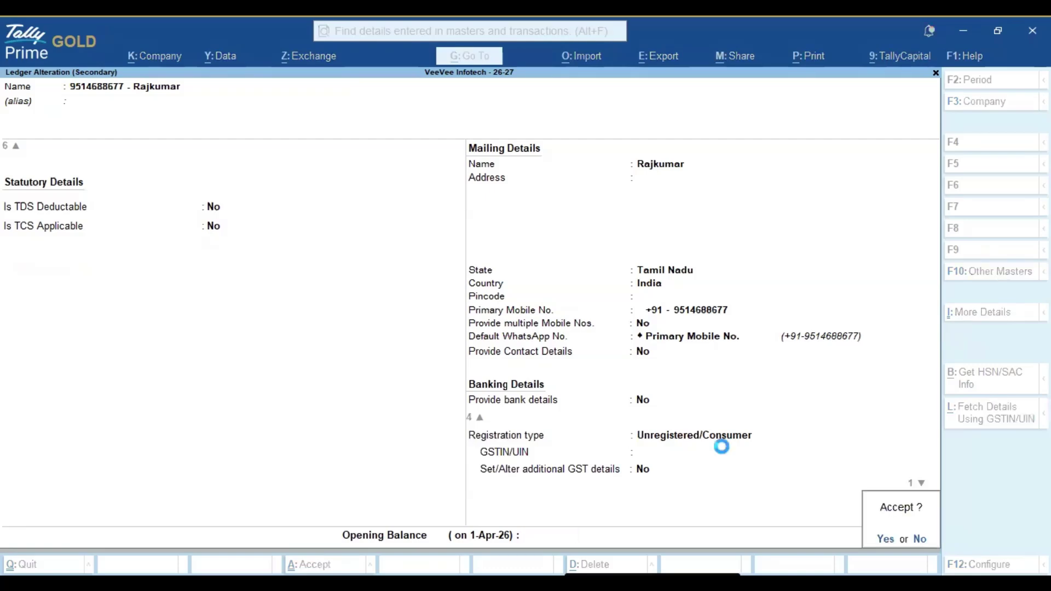
key("Return")
key("Return")
key("Return")
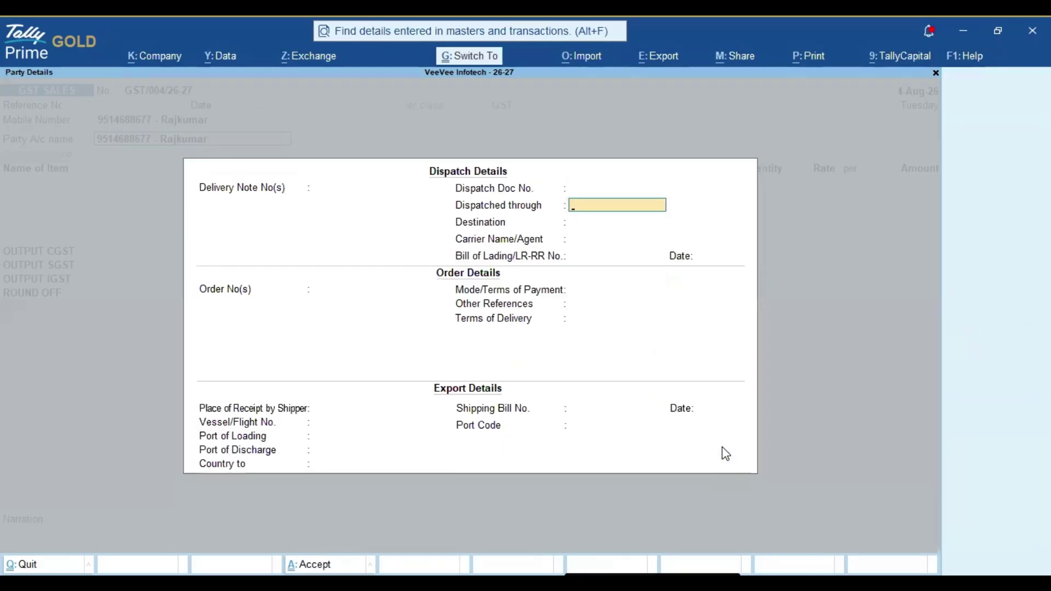
Accept party details and bill 10 units of Bed on the voucher.
key("ctrl+a")
key("Return")
key("Return")
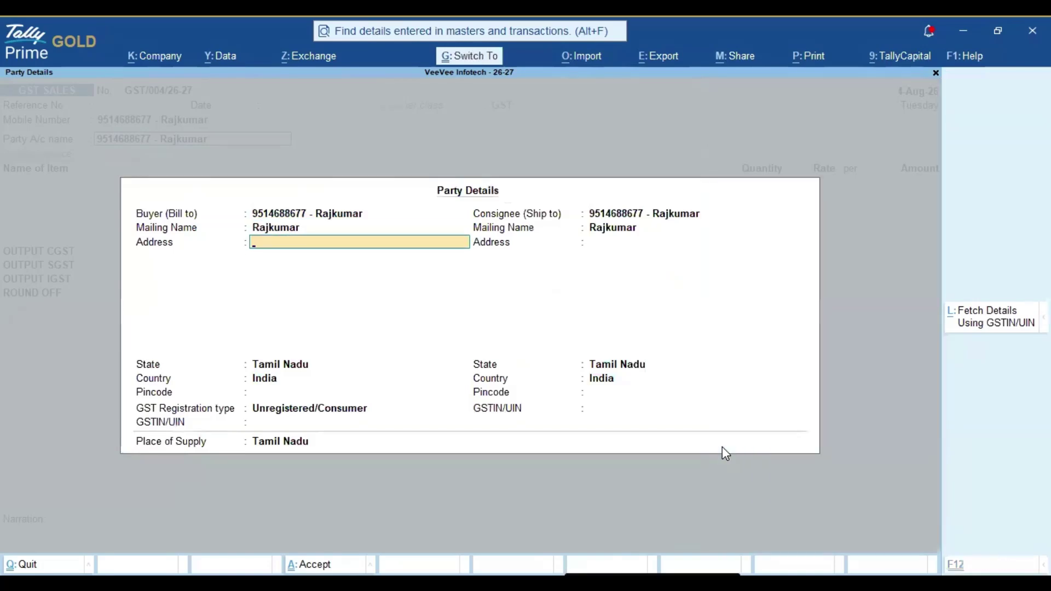
key("ctrl+a")
key("Down")
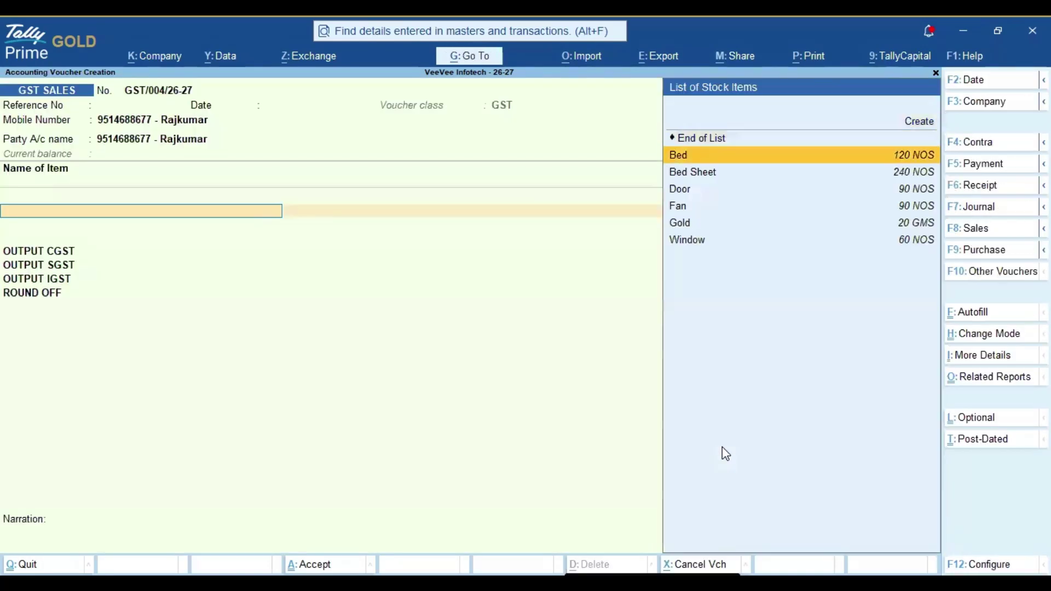
key("Return")
key("Return")
key("Return")
key("Return")
type("10")
key("Return")
key("Return")
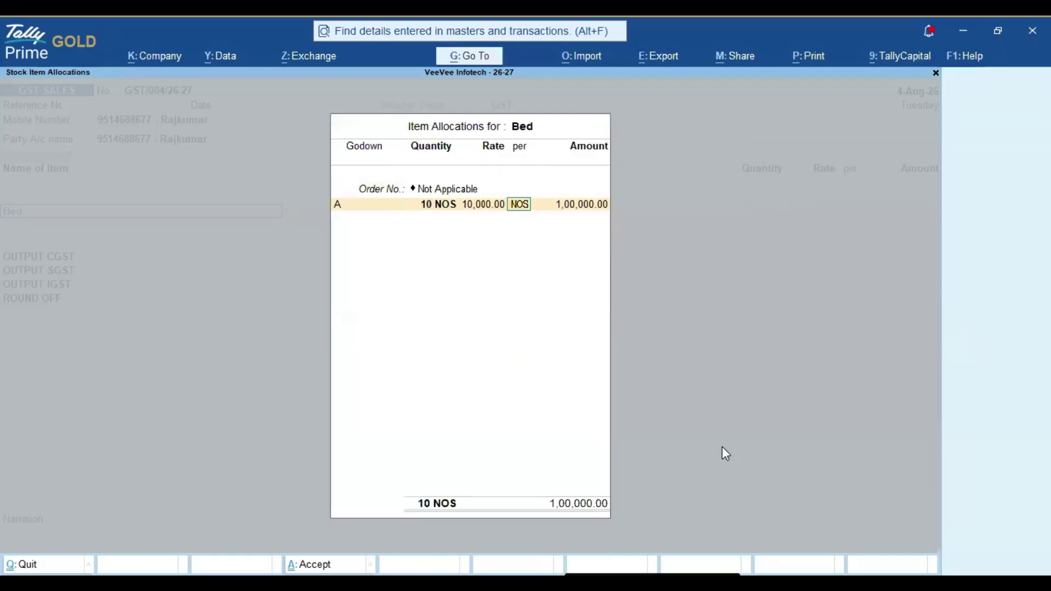
key("Return")
key("Return")
key("Return")
Provide GST/e-Way details, save the voucher without sending the e-Way Bill, and exit to Gateway.
key("Return")
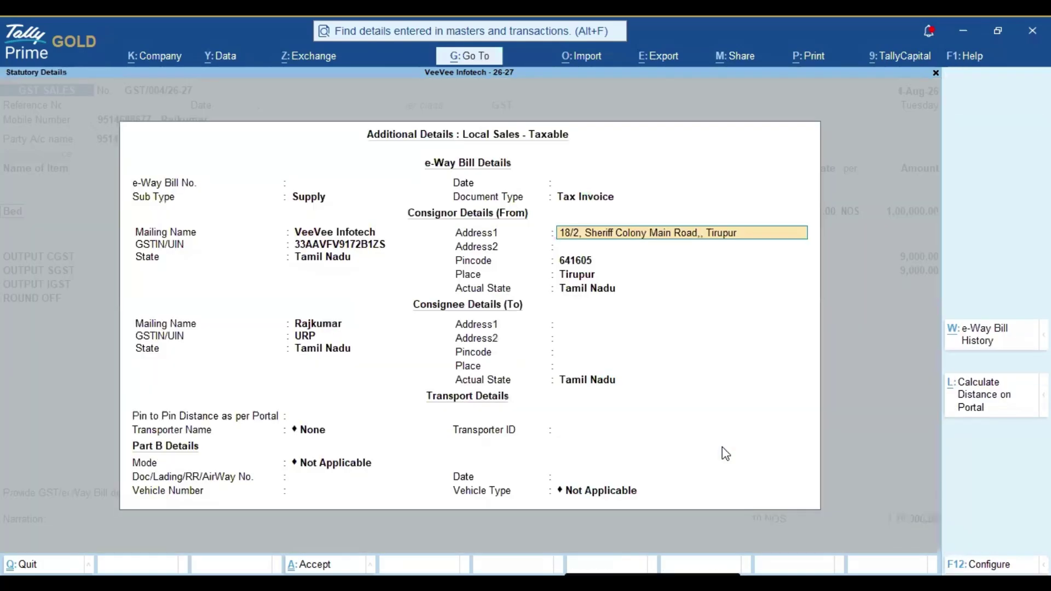
key("ctrl+a")
key("Return")
key("Return")
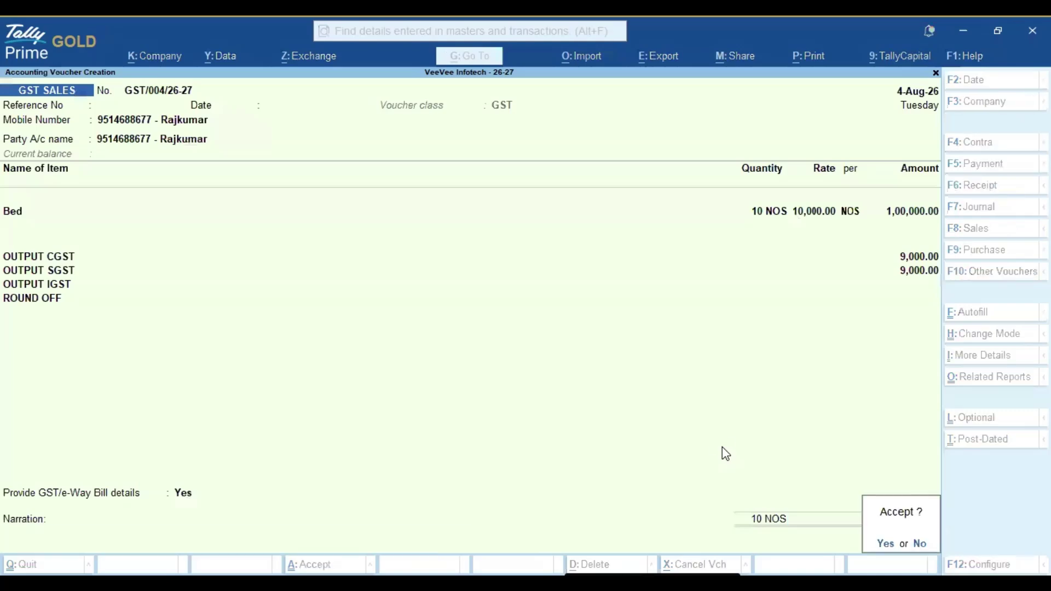
key("Return")
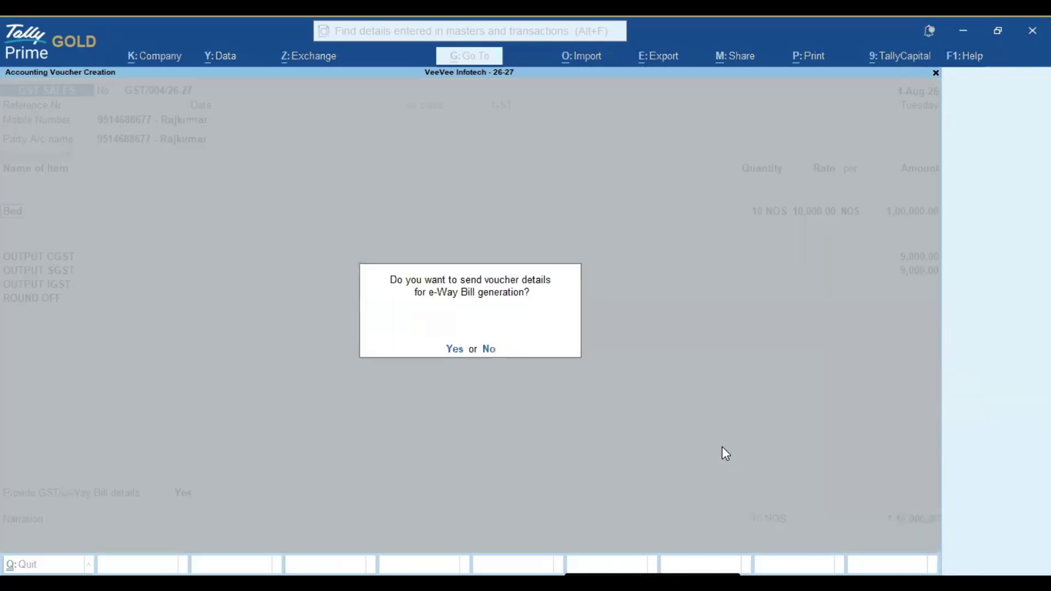
key("n")
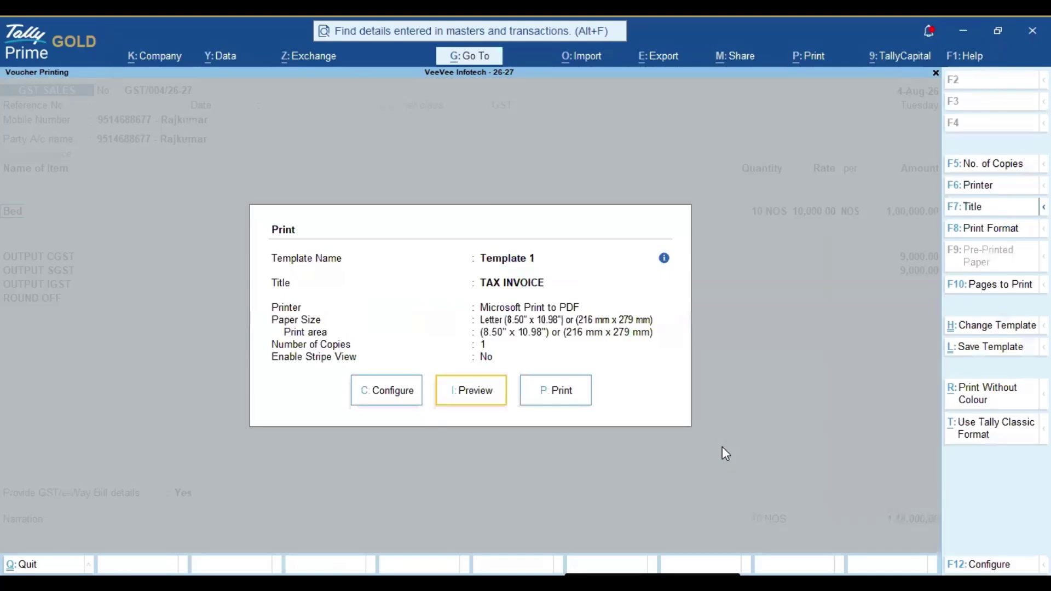
key("Escape")
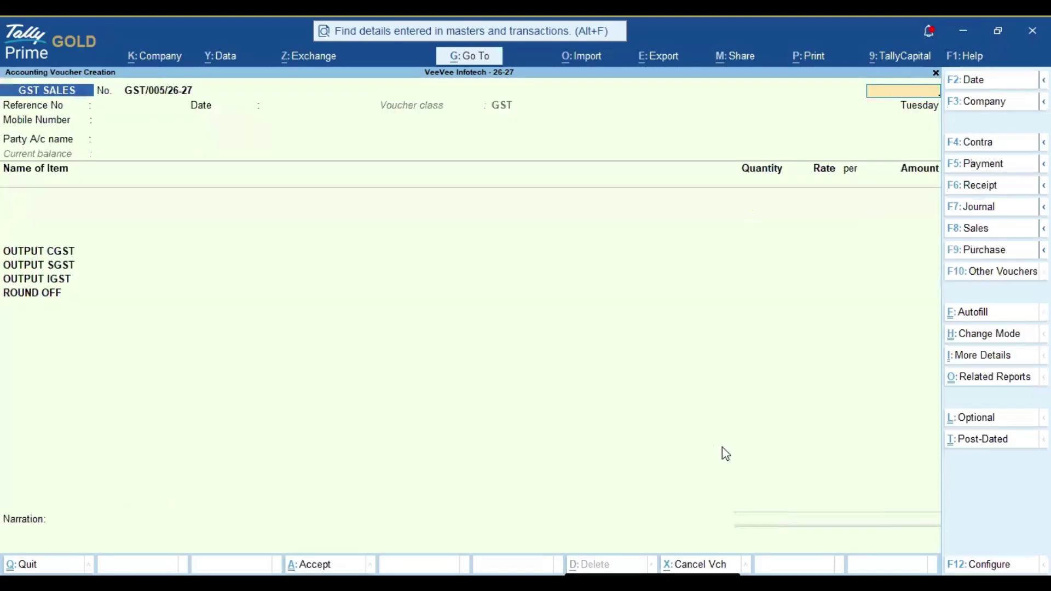
key("Escape")
key("Return")
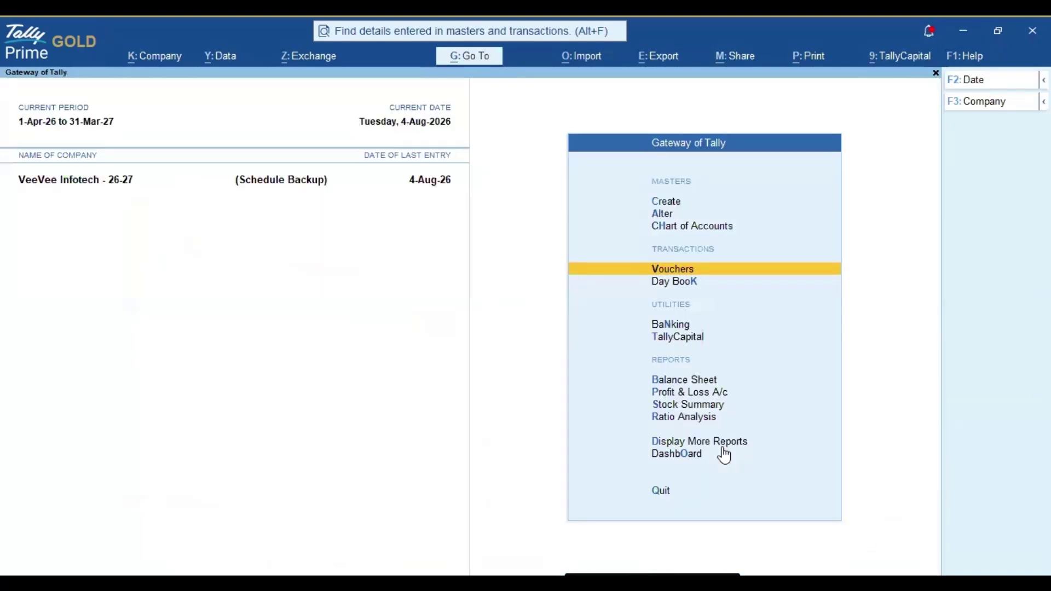